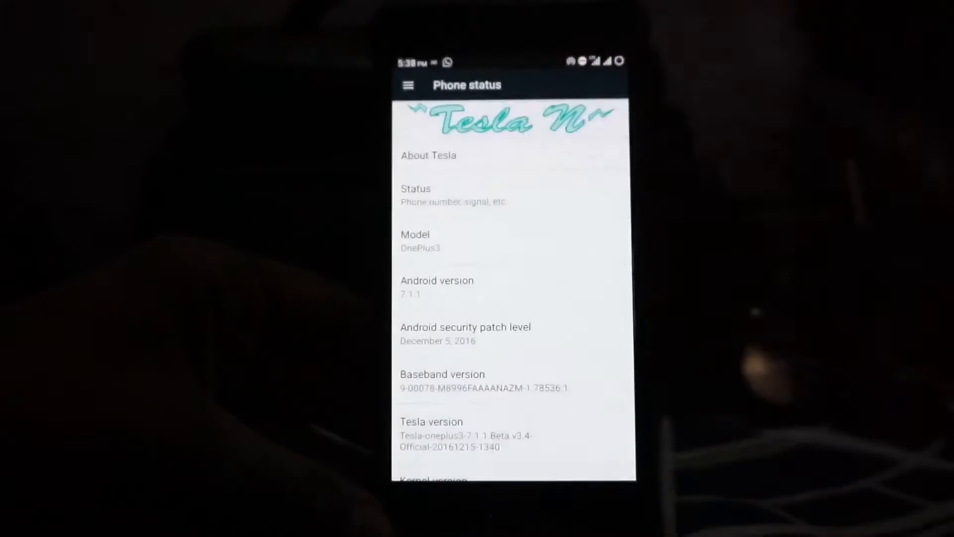
pyautogui.scroll(-2, 508, 298)
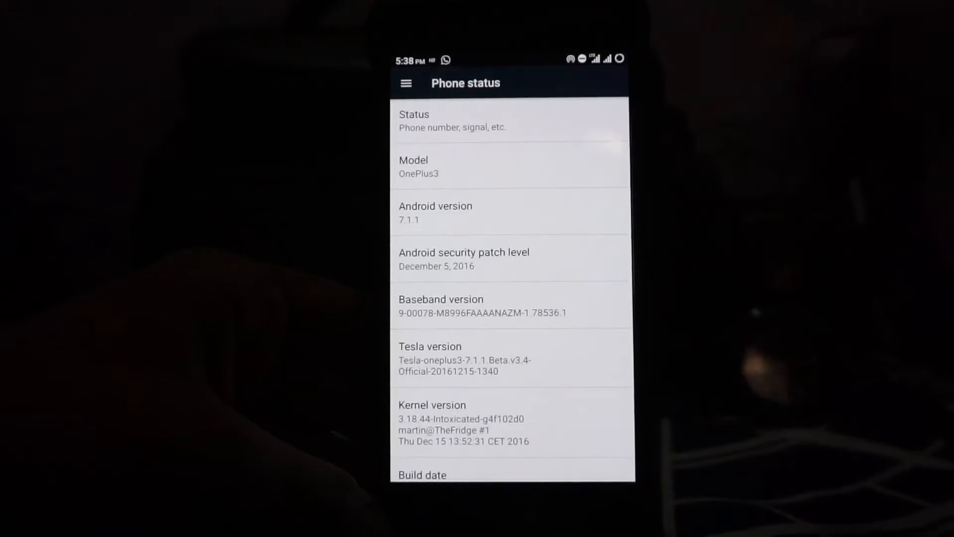
pyautogui.scroll(-3, 511, 299)
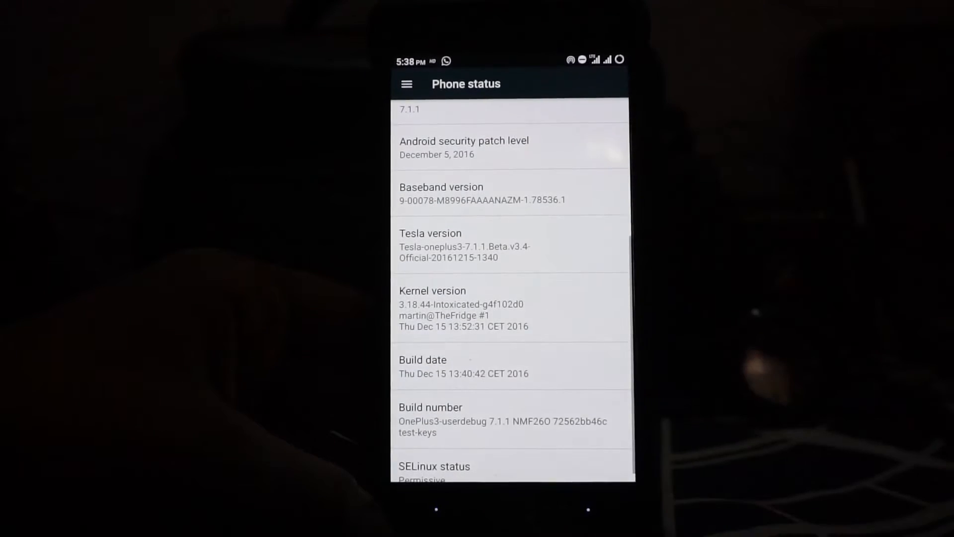
pyautogui.scroll(-1, 514, 298)
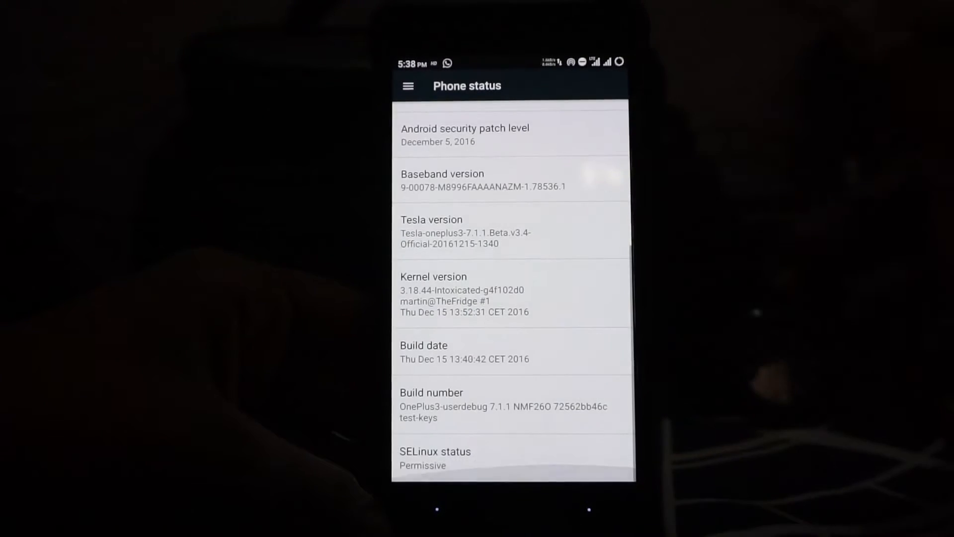
pyautogui.scroll(5, 511, 299)
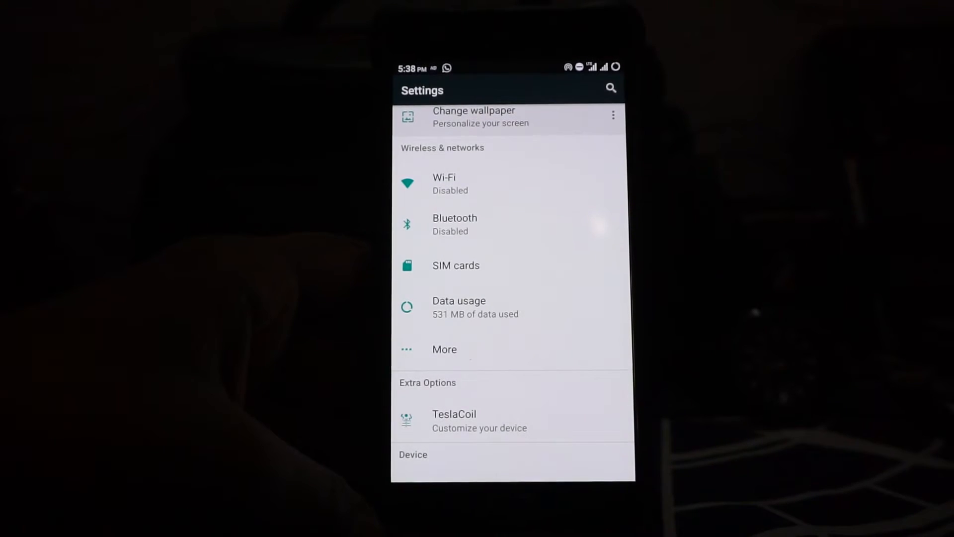
# Set SIM slot 1's colour to Blue, confirm, and go back to the main settings list
pyautogui.click(456, 266)
pyautogui.click(449, 120)
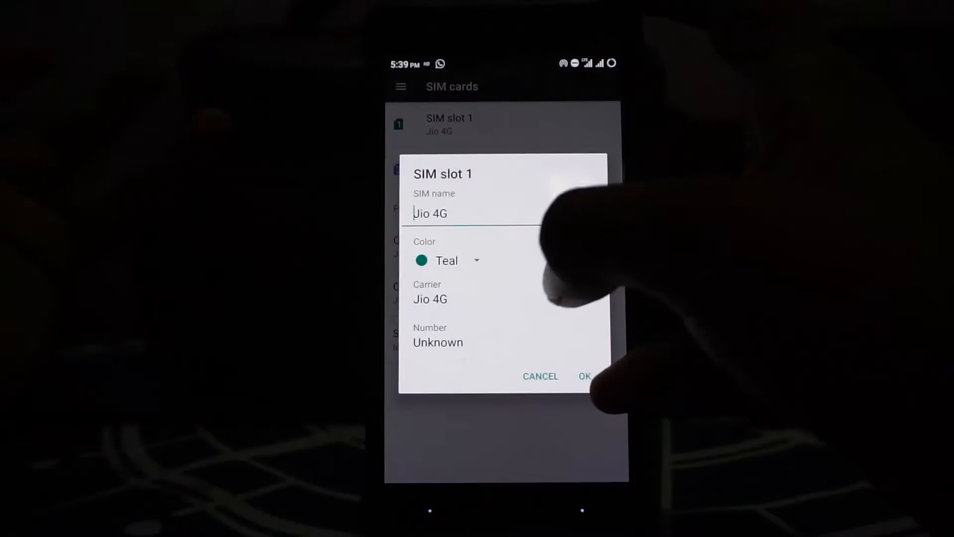
pyautogui.click(447, 259)
pyautogui.click(440, 284)
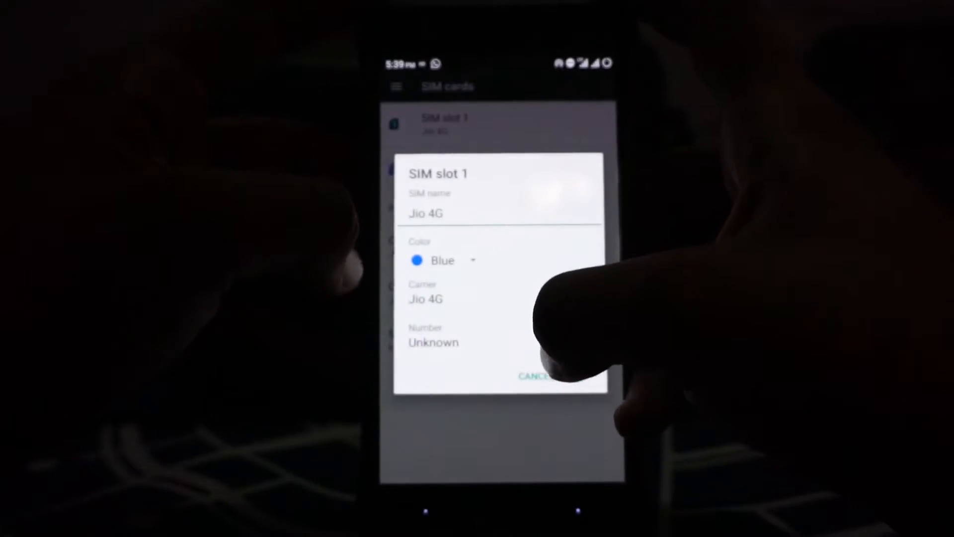
pyautogui.click(533, 376)
pyautogui.click(577, 511)
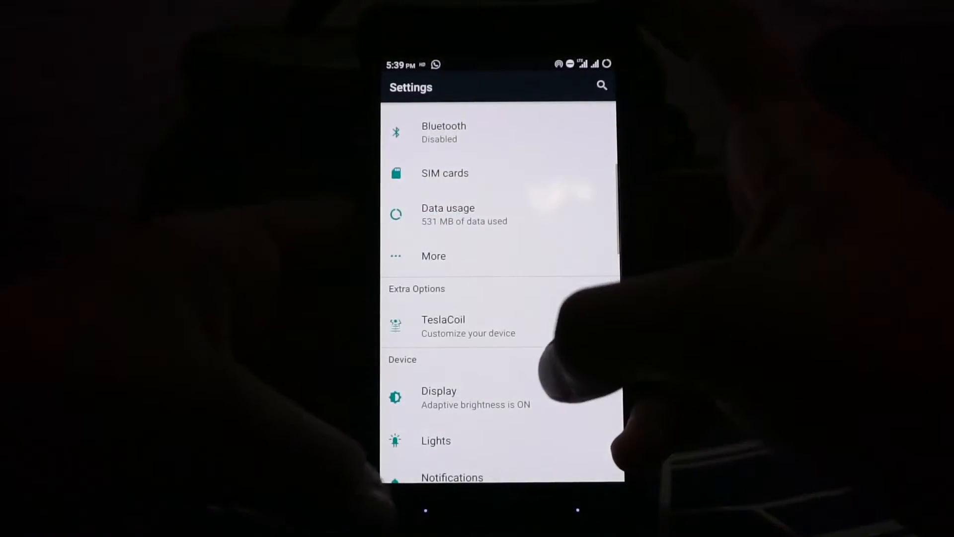
pyautogui.scroll(-1, 547, 377)
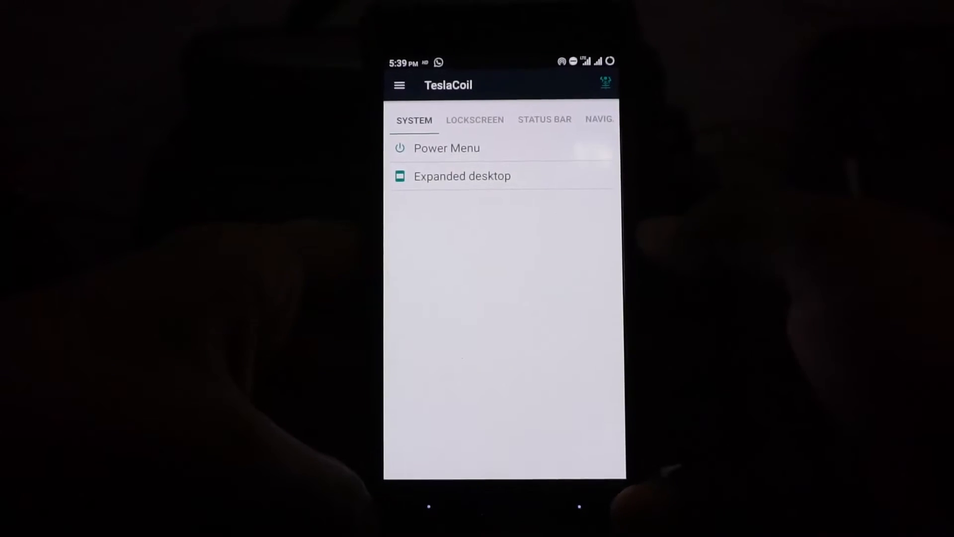
# Set the power menu animation to Bottom and preview it with the power button
pyautogui.click(552, 148)
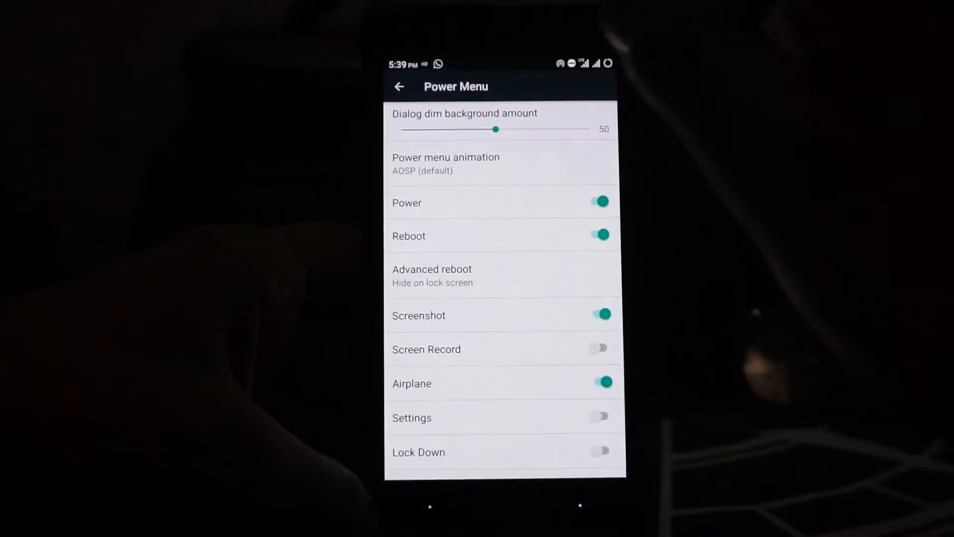
pyautogui.click(446, 165)
pyautogui.click(440, 271)
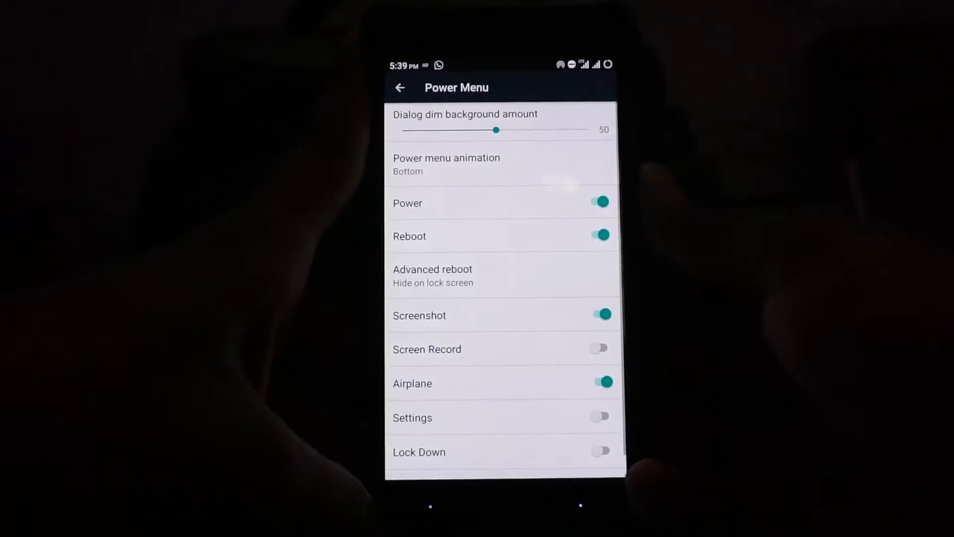
pyautogui.press('XF86PowerOff')
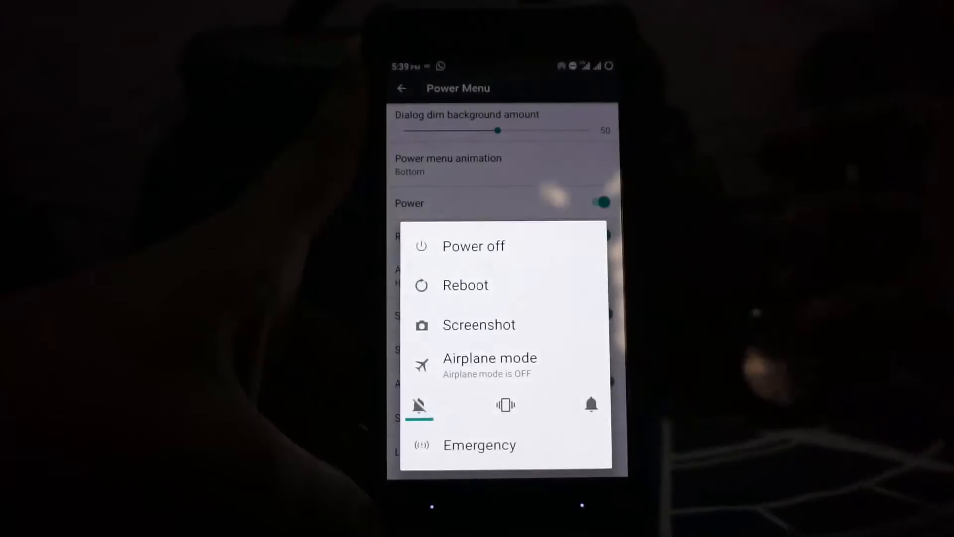
pyautogui.click(511, 190)
pyautogui.scroll(-1, 507, 298)
# Add Screen Record, Settings and Lock entries to the power menu, raise dialog dim to 100, and preview
pyautogui.click(602, 358)
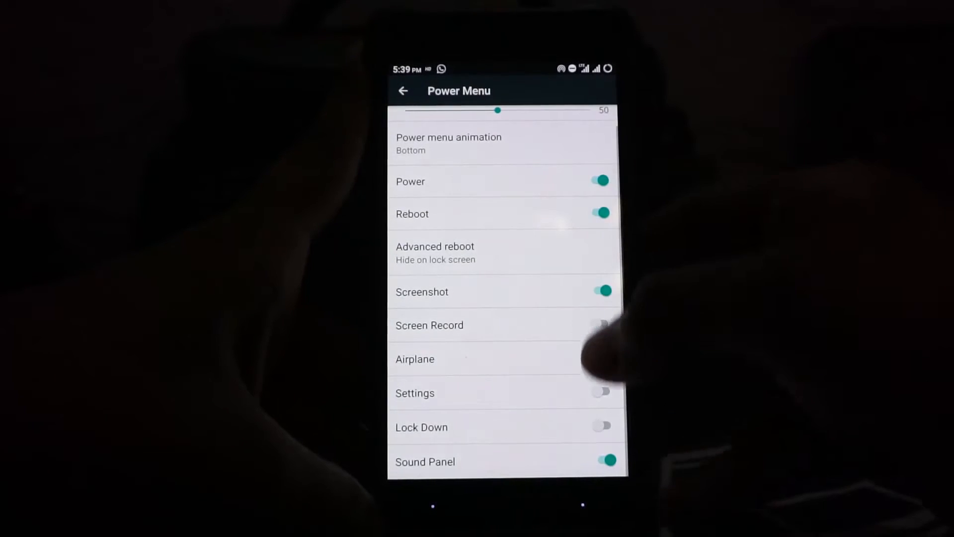
pyautogui.click(603, 291)
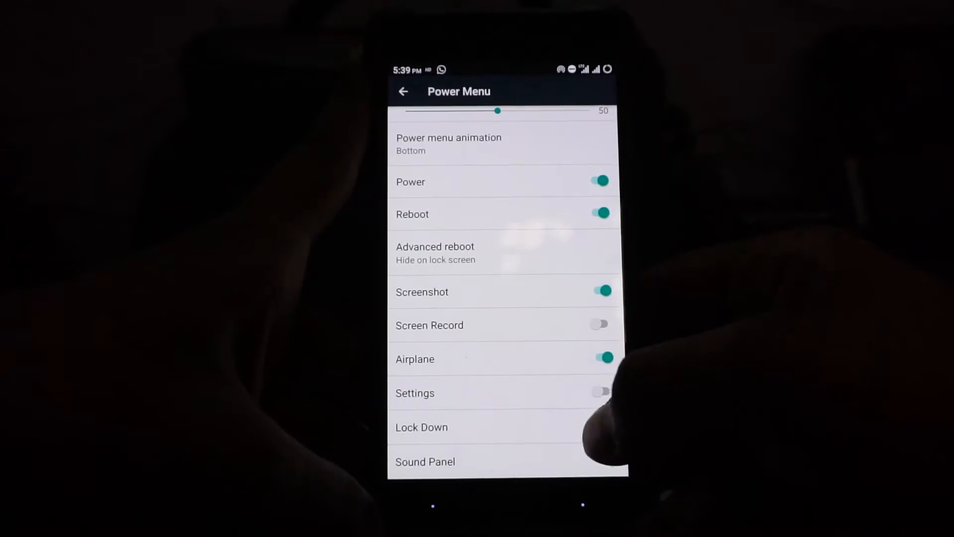
pyautogui.click(602, 392)
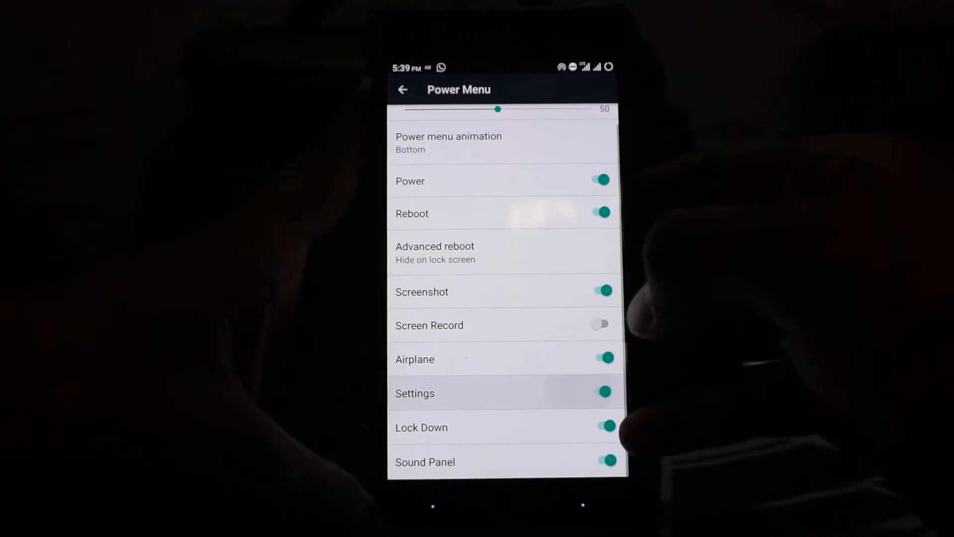
pyautogui.click(600, 325)
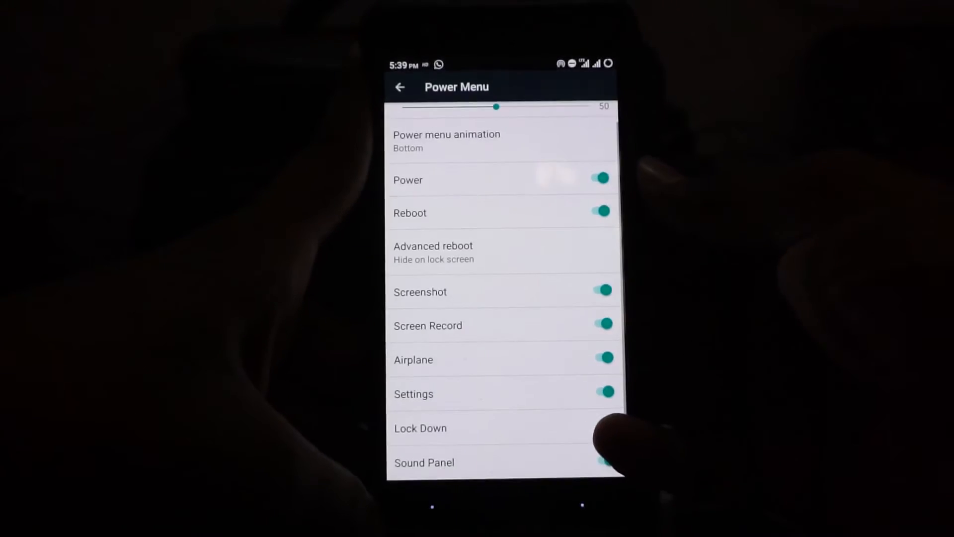
pyautogui.press('XF86PowerOff')
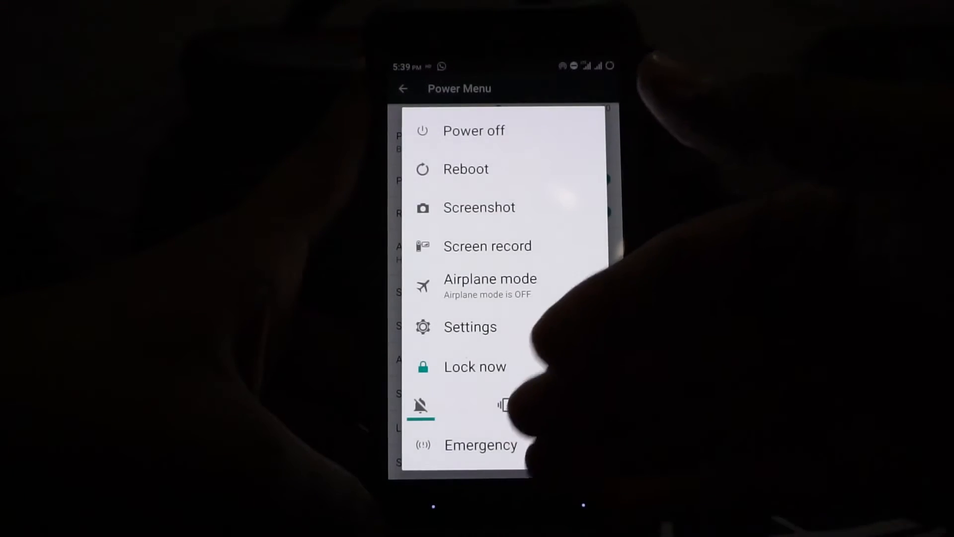
pyautogui.press('XF86PowerOff')
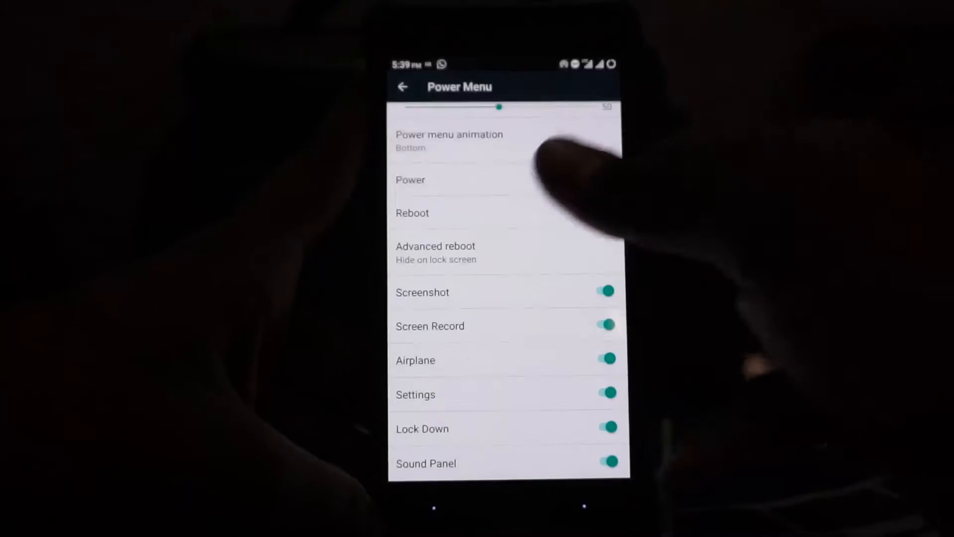
pyautogui.moveTo(564, 171); pyautogui.dragTo(512, 394)
pyautogui.moveTo(500, 130); pyautogui.dragTo(589, 128)
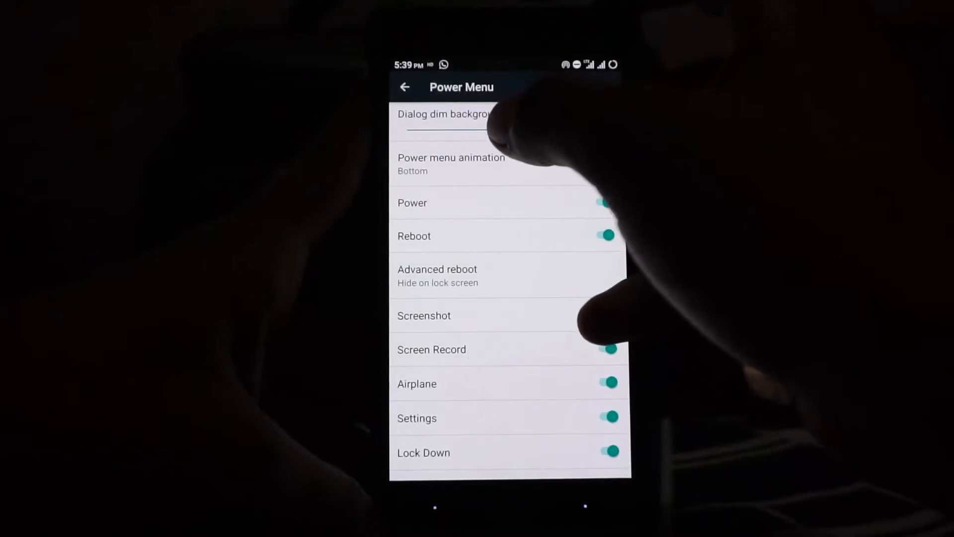
pyautogui.press('XF86PowerOff')
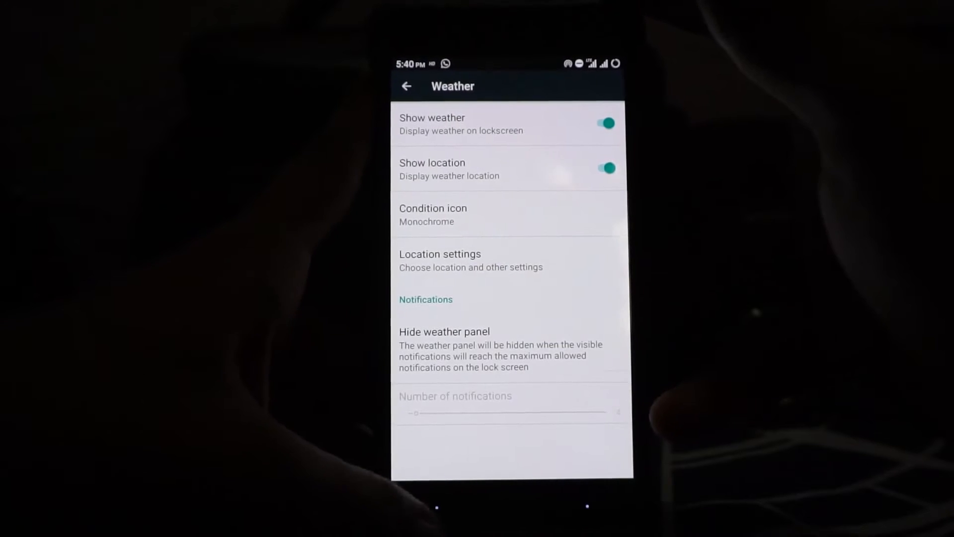
# Leave the weather page, view the bottom L/R lock screen shortcuts, and return to the Lockscreen list
pyautogui.press('Escape')
pyautogui.click(522, 149)
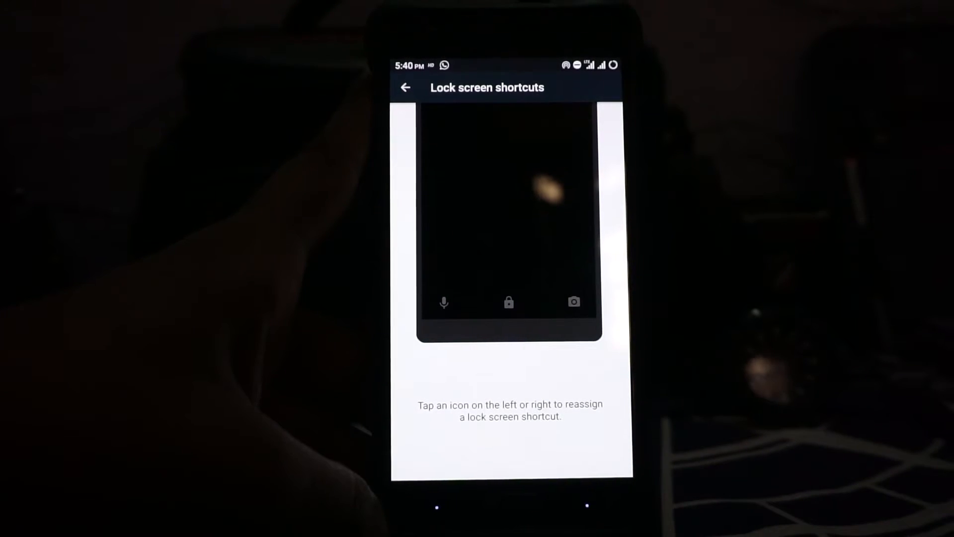
pyautogui.press('Escape')
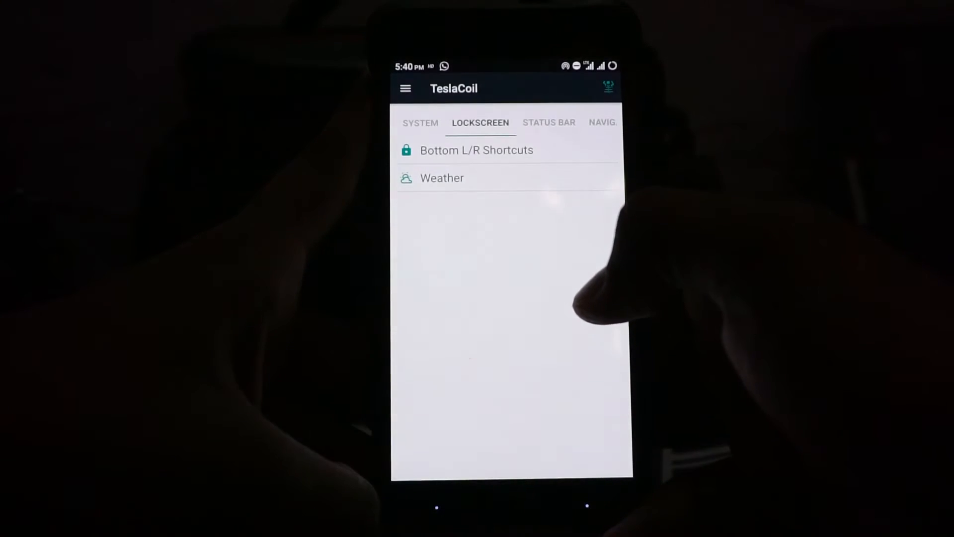
# In Status bar clock settings, keep the clock on the left with small AM/PM style
pyautogui.moveTo(574, 276); pyautogui.dragTo(447, 276)
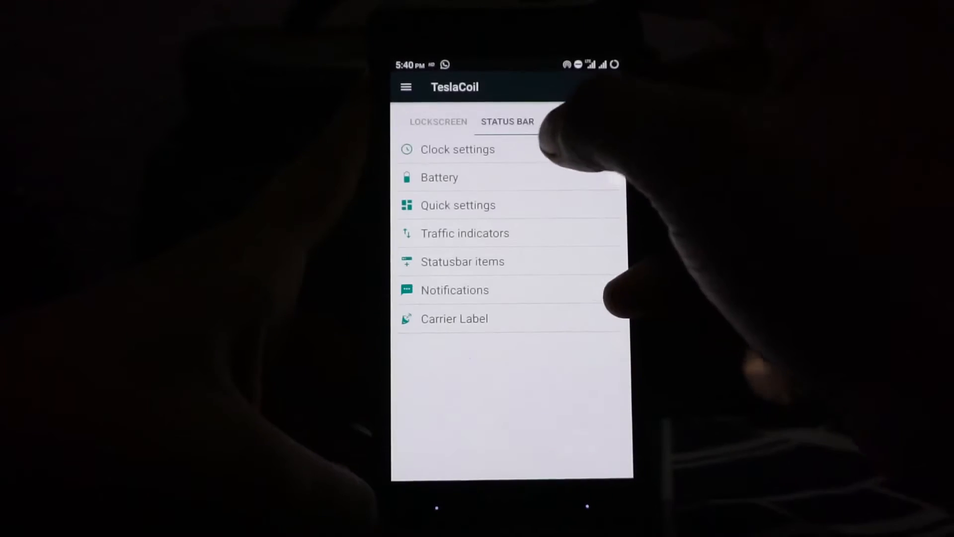
pyautogui.click(507, 149)
pyautogui.click(507, 123)
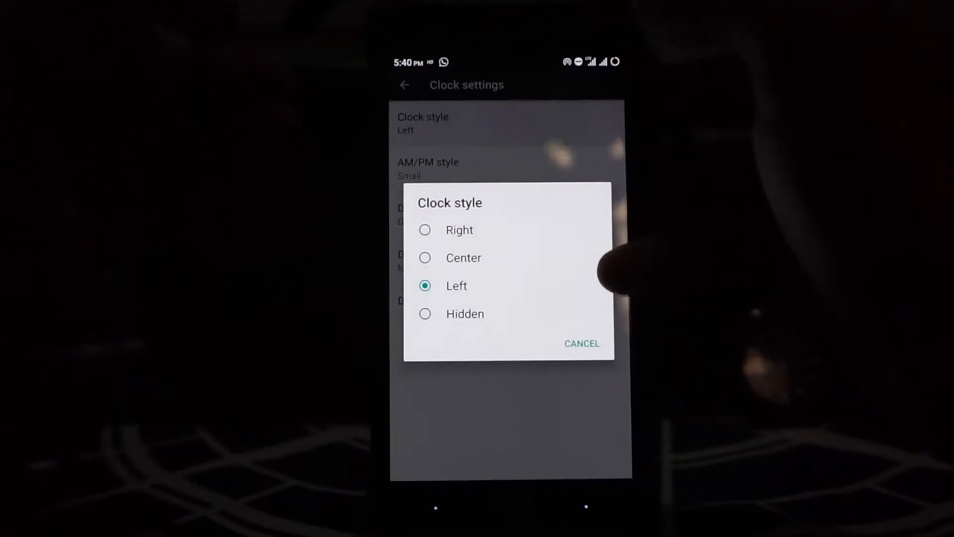
pyautogui.click(619, 284)
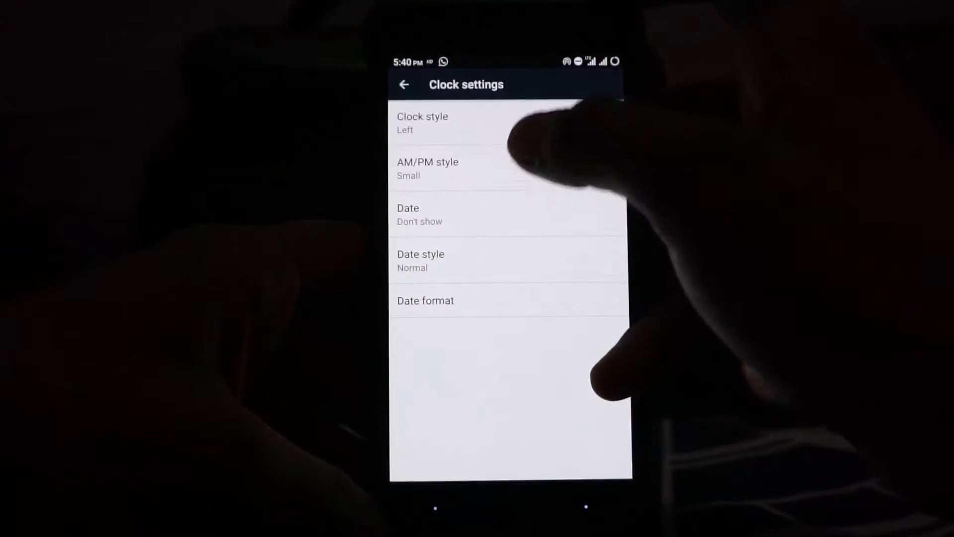
pyautogui.click(522, 164)
pyautogui.click(537, 373)
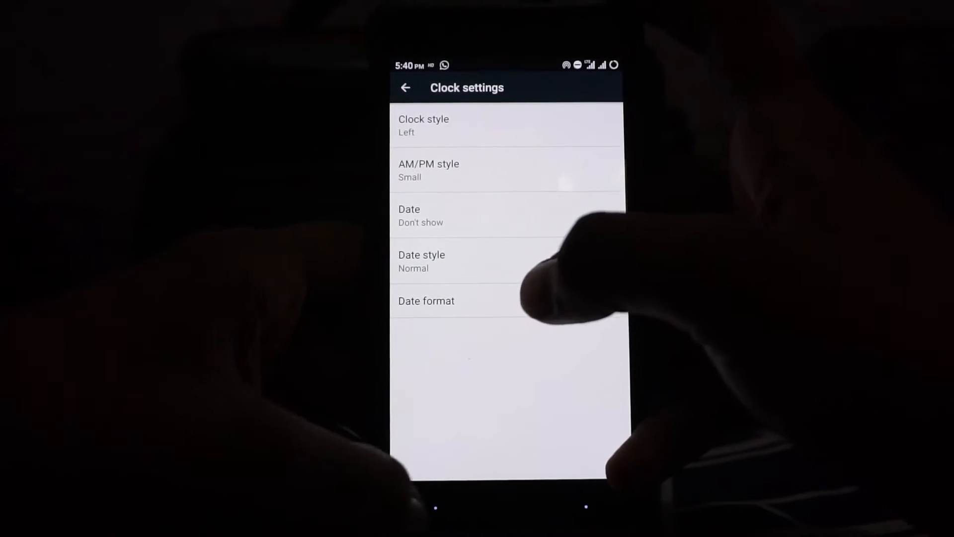
# Try showing the battery only in the expanded shade, preview it, then set Show battery to Always
pyautogui.click(439, 176)
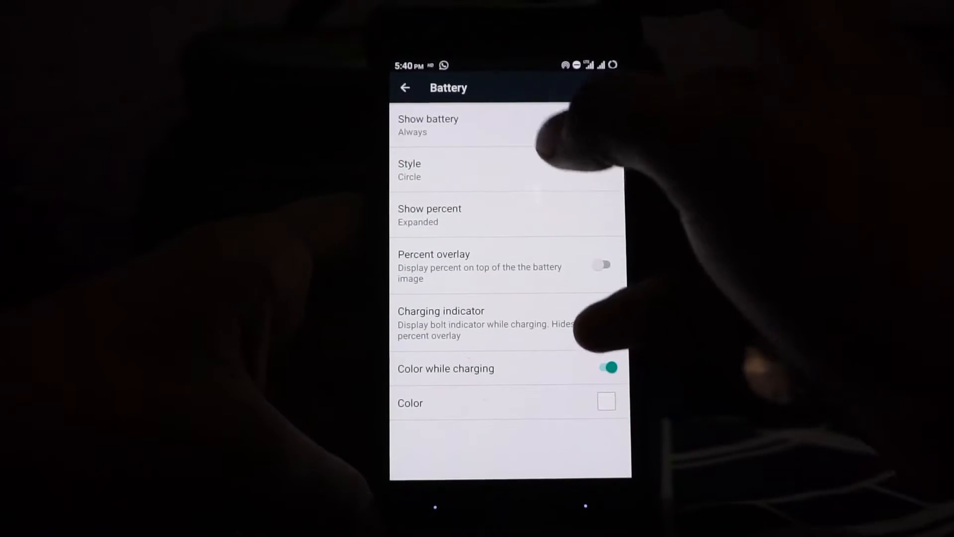
pyautogui.click(447, 126)
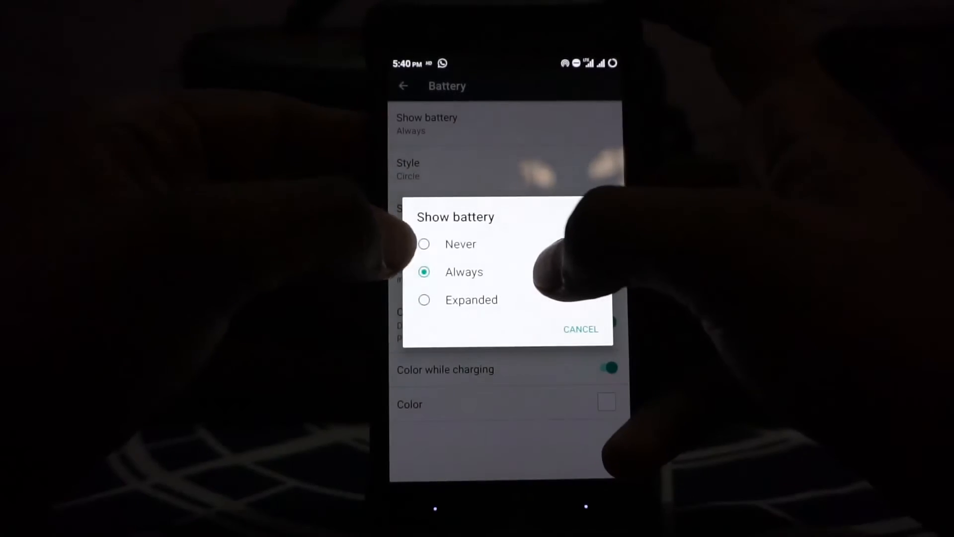
pyautogui.click(471, 300)
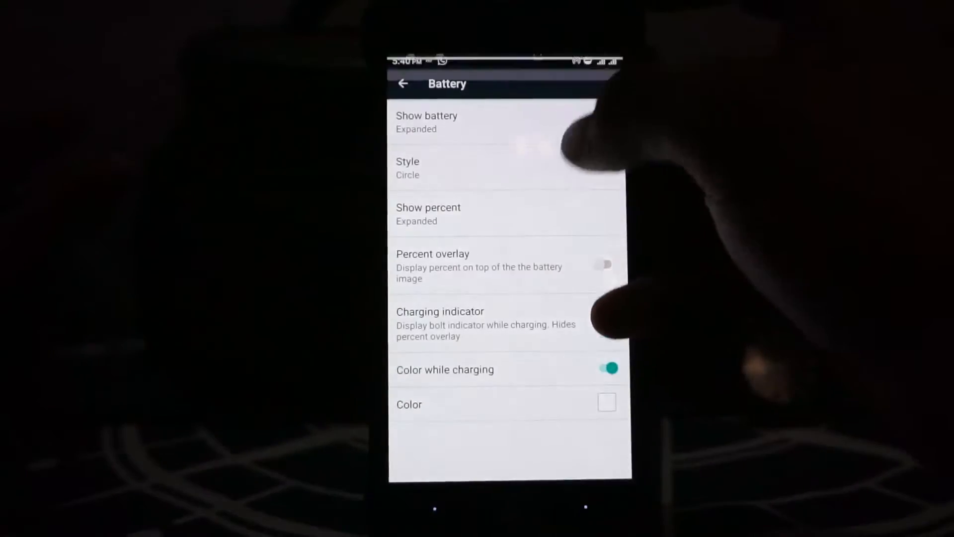
pyautogui.moveTo(507, 59); pyautogui.dragTo(507, 298)
pyautogui.moveTo(522, 149)
pyautogui.mouseDown()
pyautogui.moveTo(522, 335)
pyautogui.moveTo(507, 74)
pyautogui.mouseUp()
pyautogui.click(448, 123)
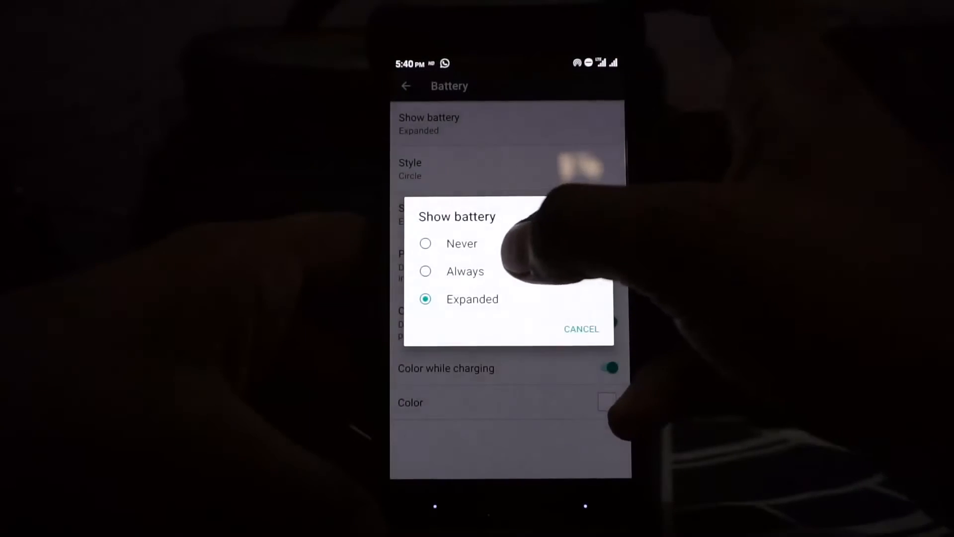
pyautogui.click(465, 271)
# Try Default and Text only battery styles, settling on Horizontal bar
pyautogui.click(447, 168)
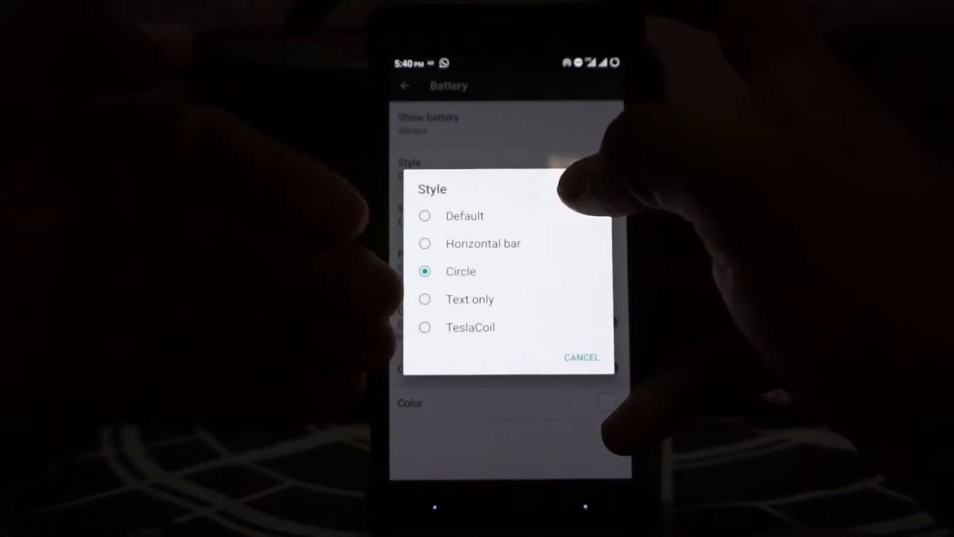
pyautogui.click(470, 243)
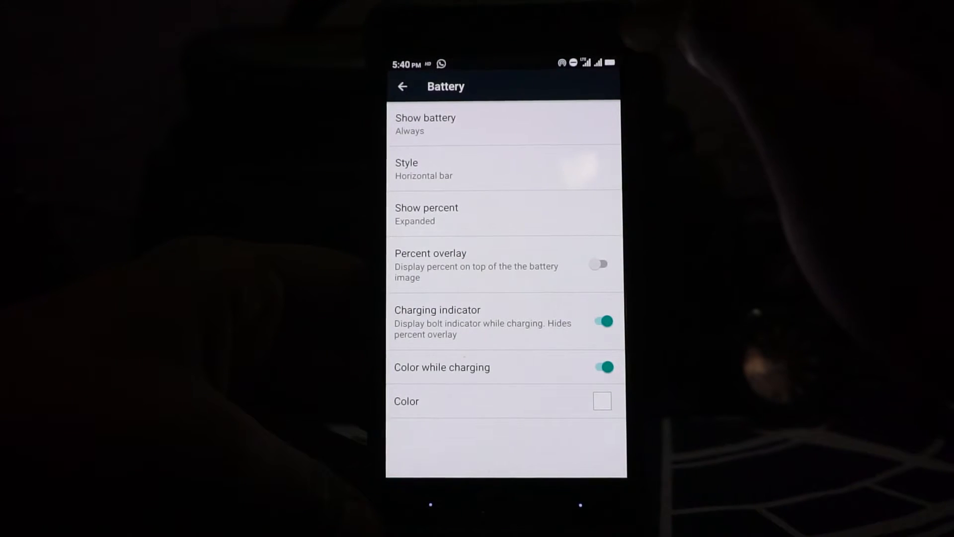
pyautogui.click(522, 171)
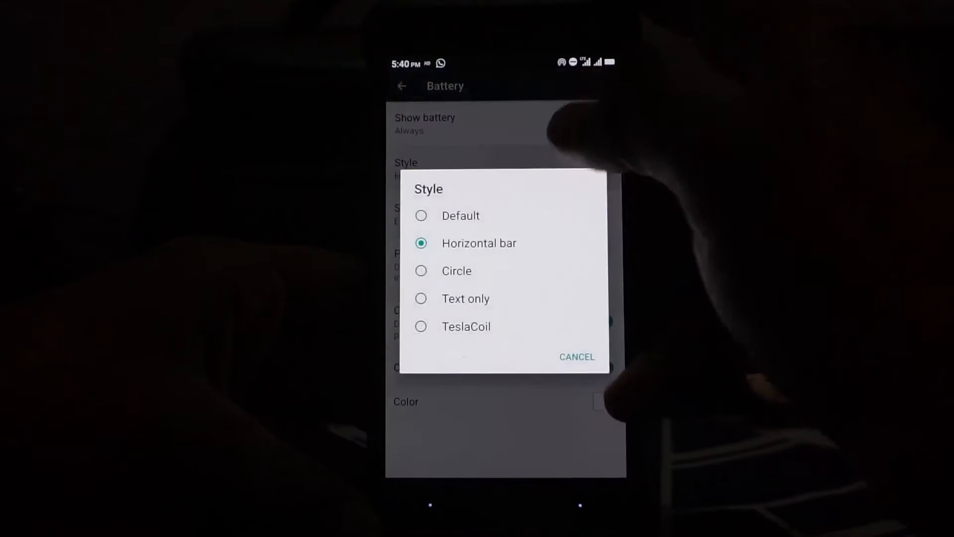
pyautogui.click(460, 215)
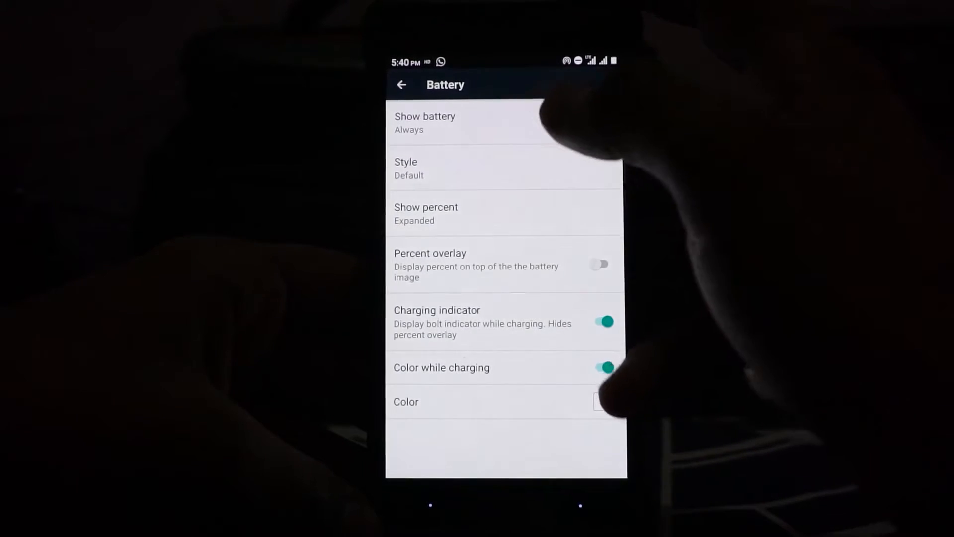
pyautogui.click(522, 165)
pyautogui.click(465, 298)
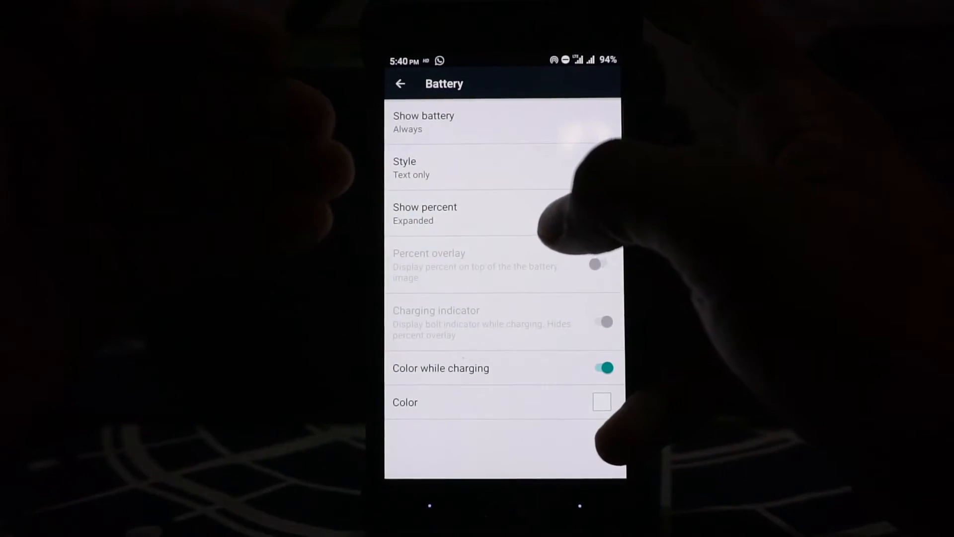
pyautogui.click(522, 165)
pyautogui.click(492, 241)
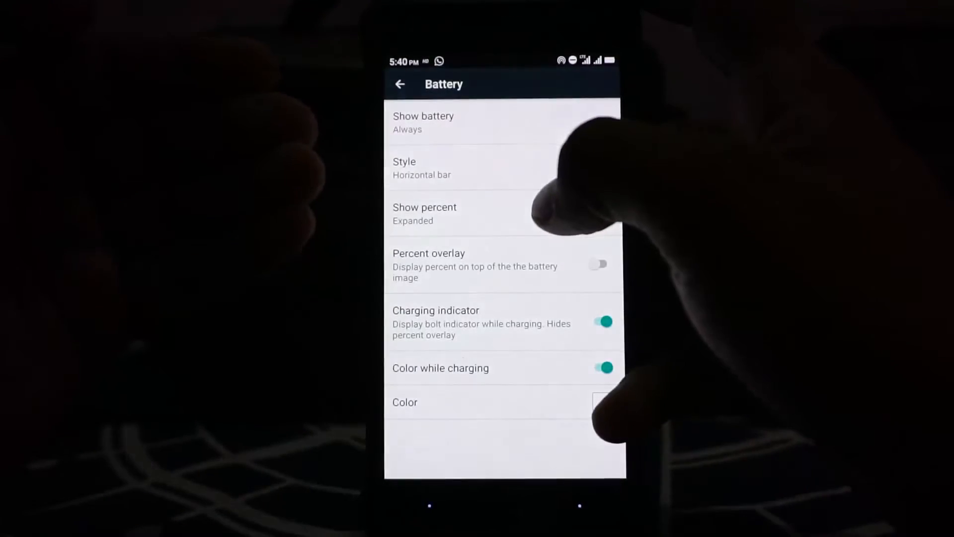
# Set Show percent to Always with Percent overlay enabled, after briefly trying Never
pyautogui.click(492, 212)
pyautogui.click(477, 270)
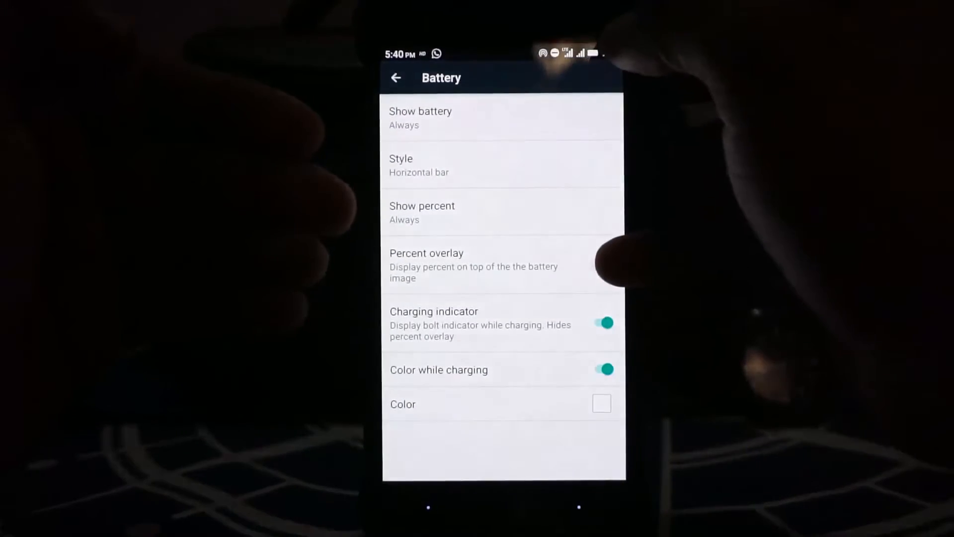
pyautogui.click(598, 264)
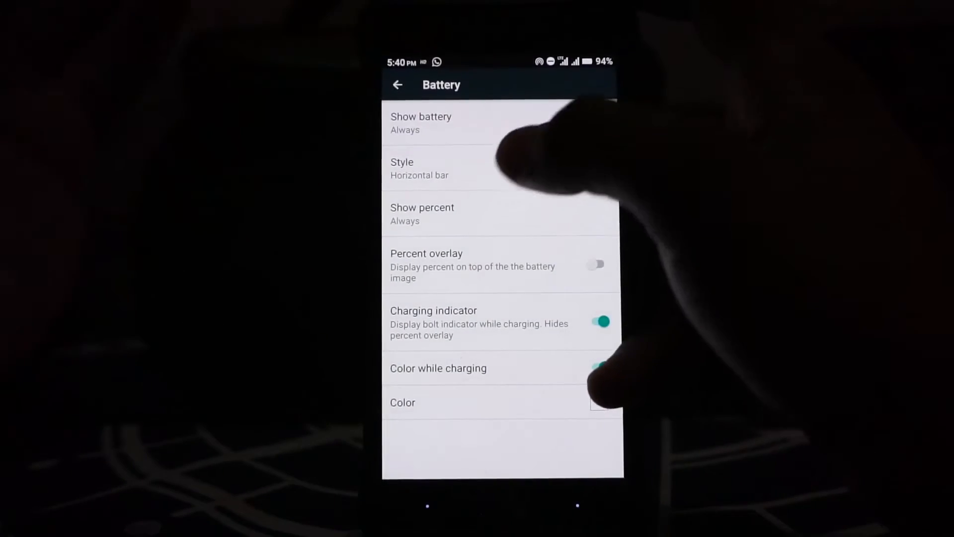
pyautogui.click(493, 212)
pyautogui.click(455, 241)
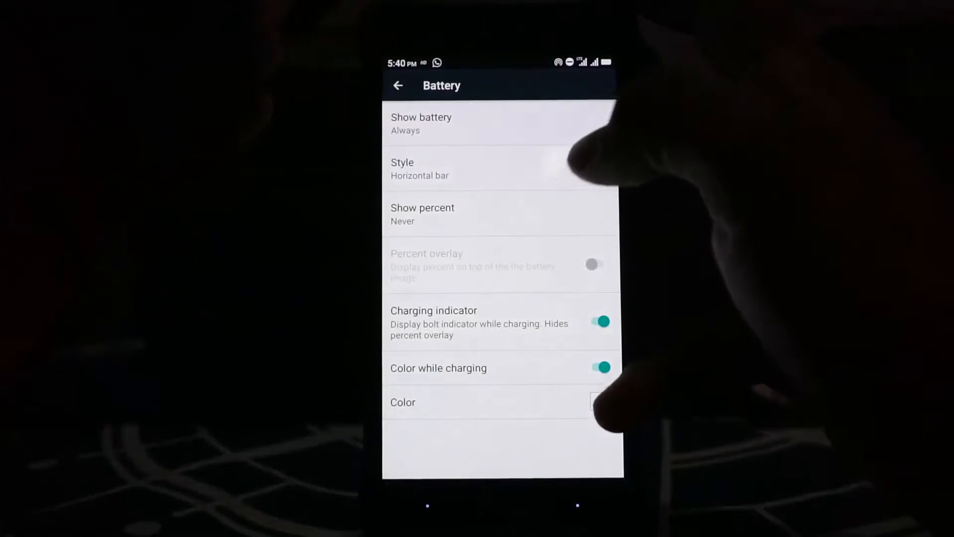
pyautogui.click(491, 212)
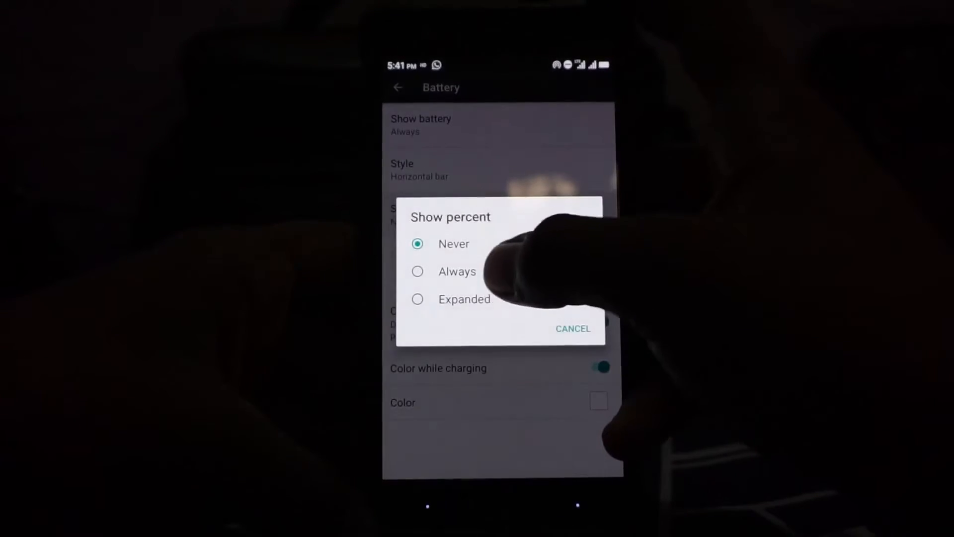
pyautogui.click(455, 270)
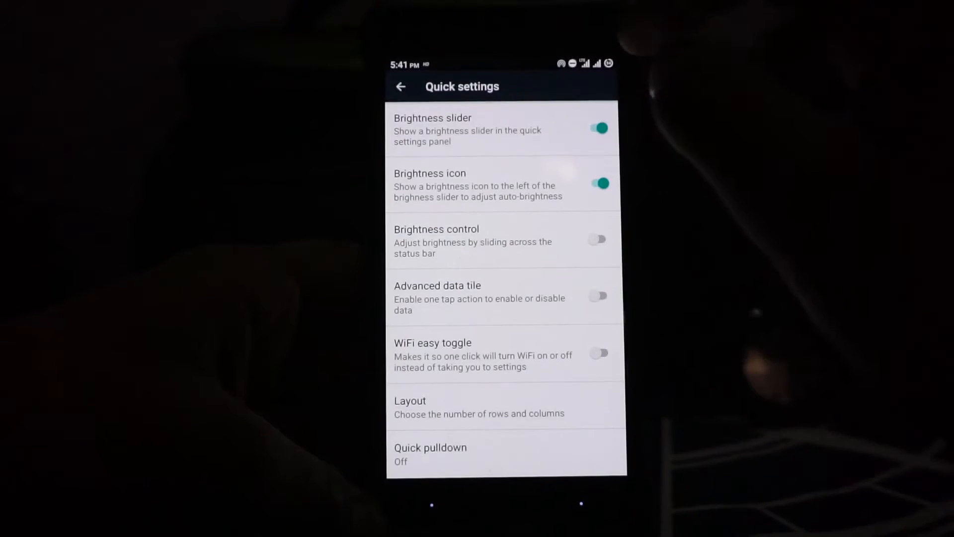
# Toggle the quick settings brightness slider and check it in the pulled-down shade
pyautogui.click(600, 127)
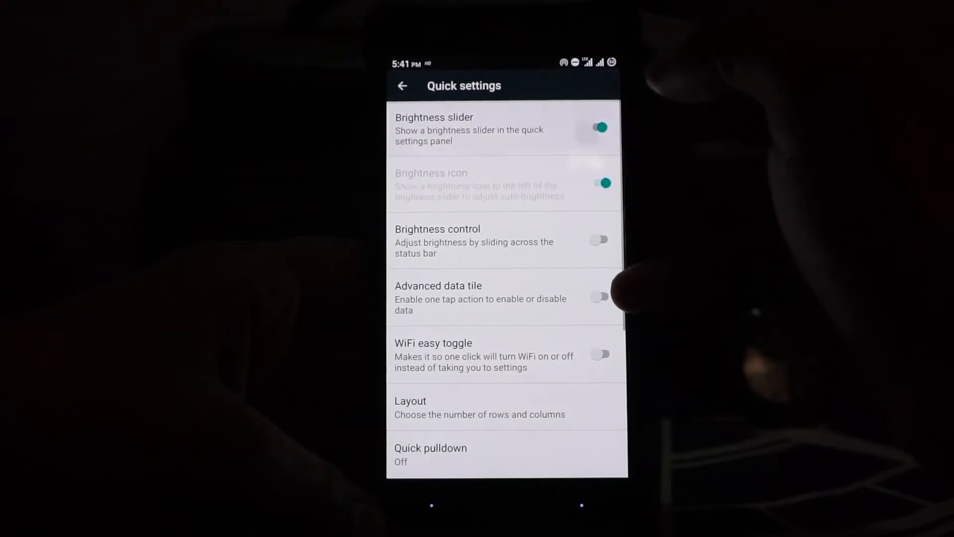
pyautogui.moveTo(507, 63); pyautogui.dragTo(507, 298)
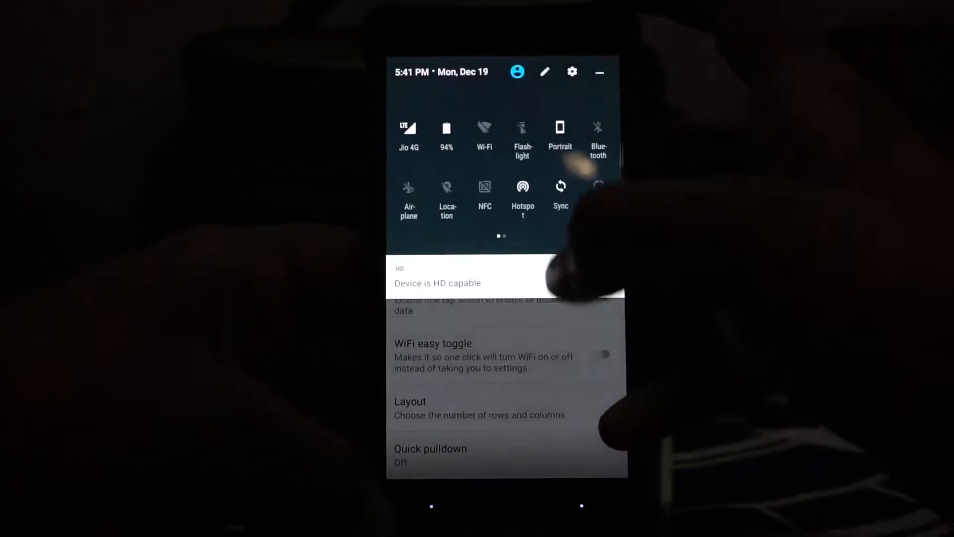
pyautogui.moveTo(507, 372); pyautogui.dragTo(507, 75)
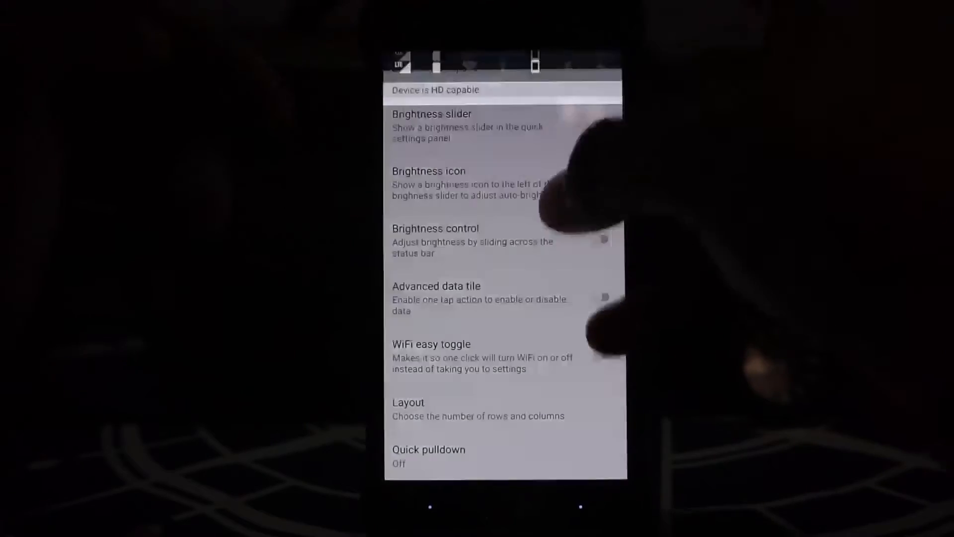
pyautogui.moveTo(507, 64); pyautogui.dragTo(507, 284)
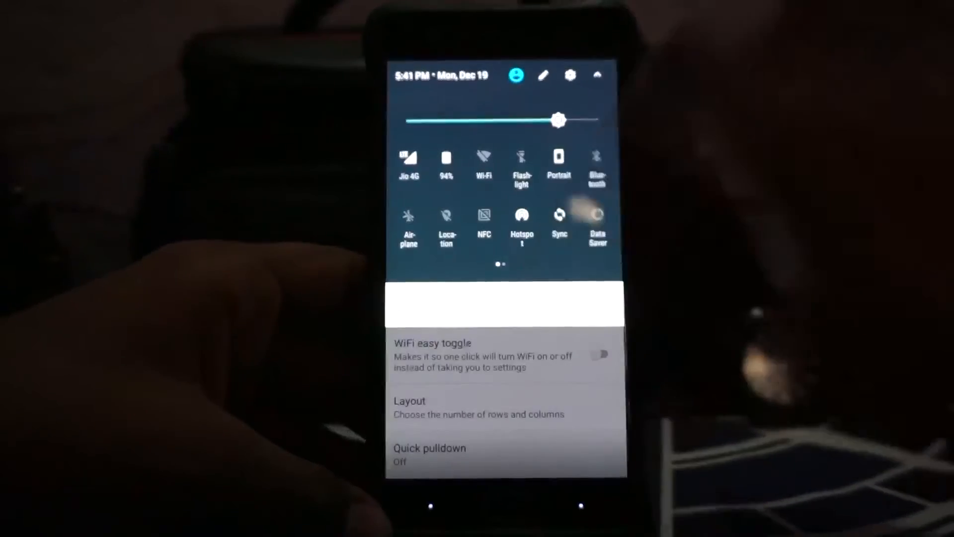
pyautogui.moveTo(522, 313); pyautogui.dragTo(522, 90)
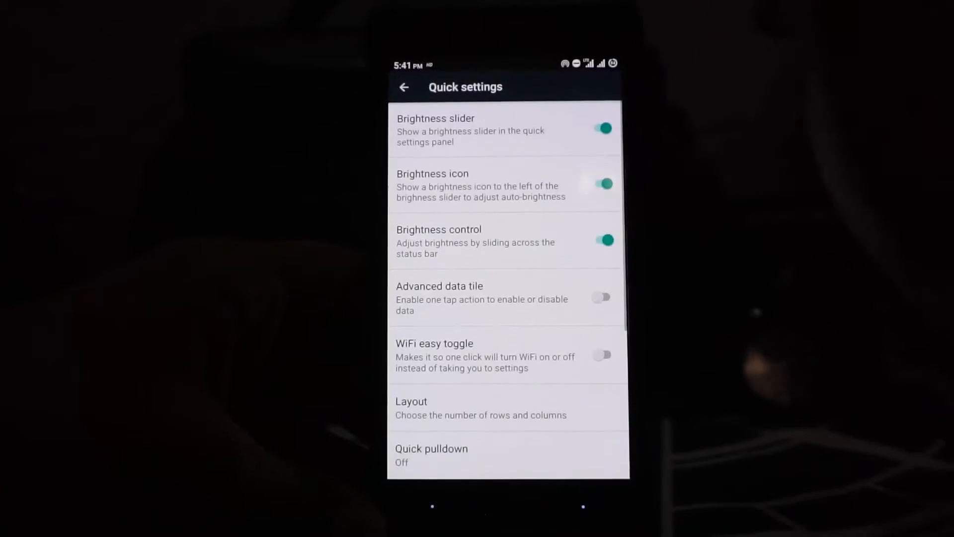
pyautogui.scroll(-3, 574, 298)
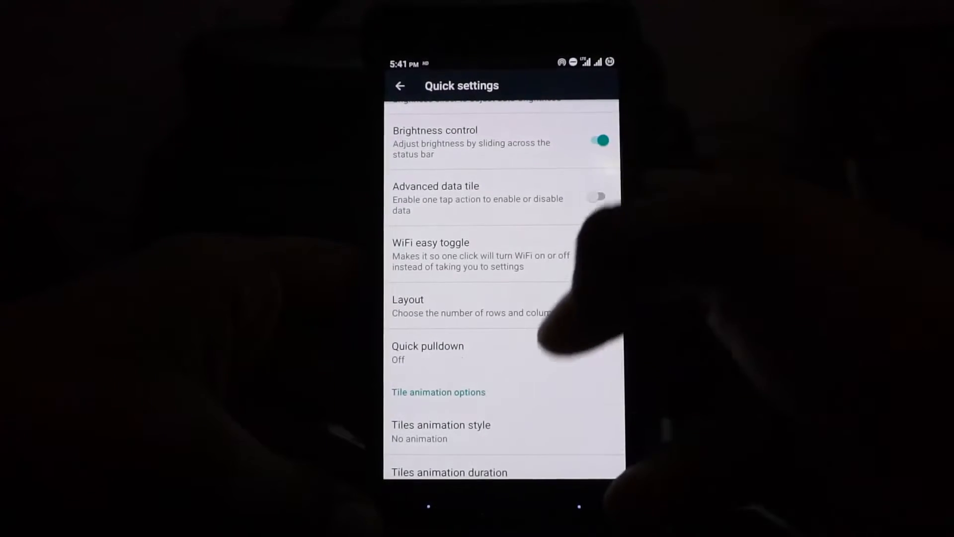
# Review the quick settings tile layout options, then bring up the traffic indicators settings
pyautogui.click(541, 246)
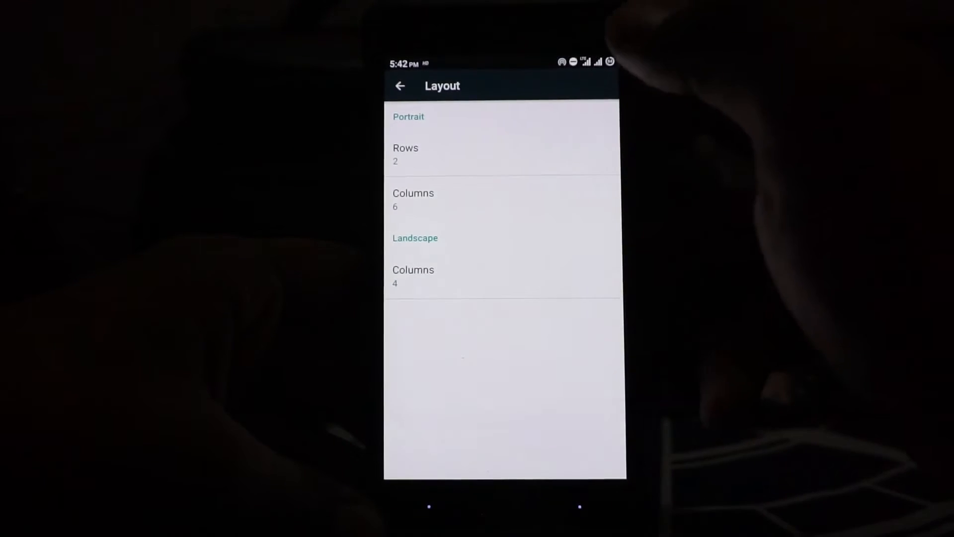
pyautogui.click(579, 507)
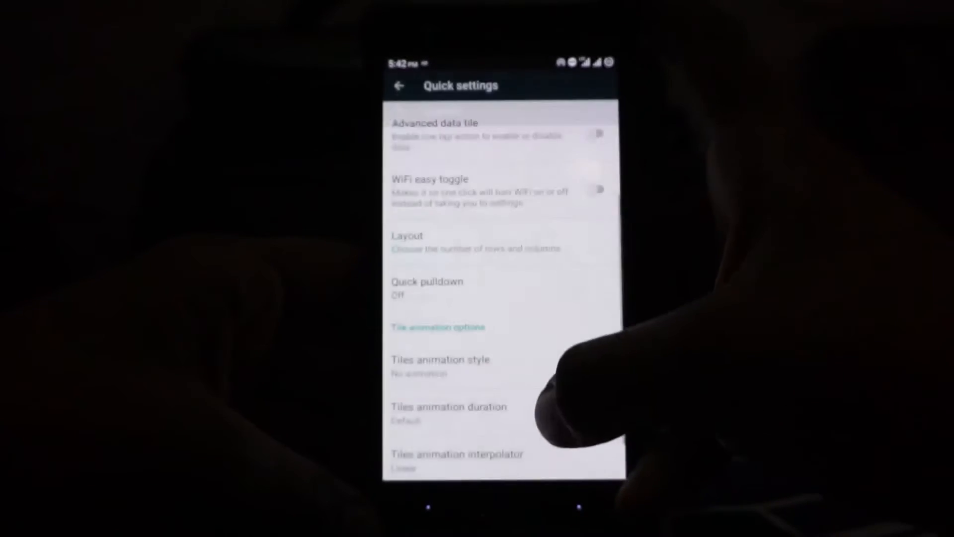
pyautogui.scroll(-1, 552, 403)
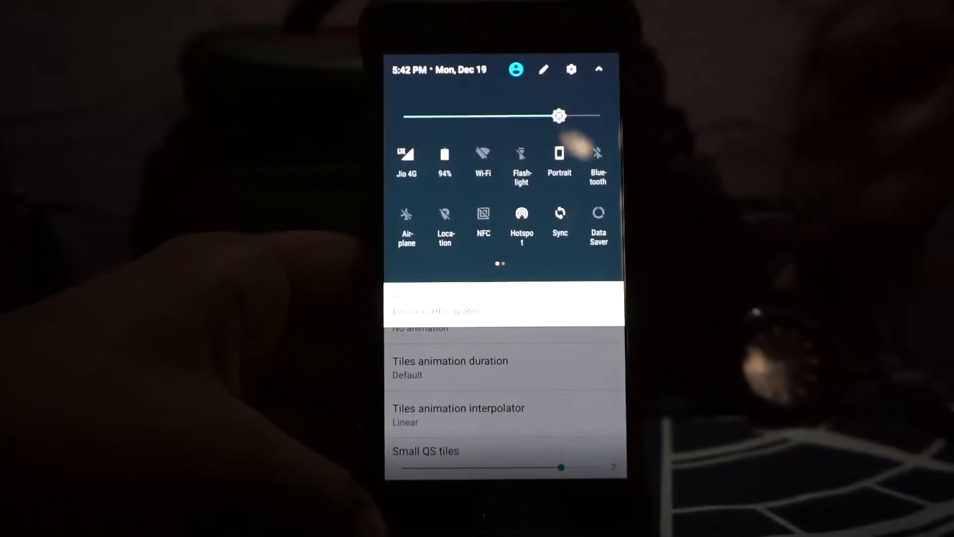
pyautogui.moveTo(504, 372); pyautogui.dragTo(503, 112)
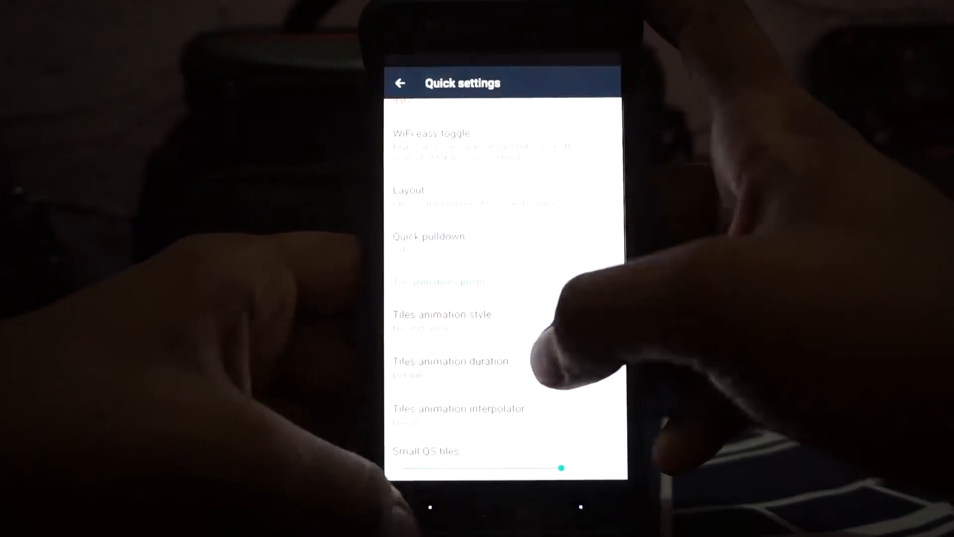
pyautogui.scroll(5, 503, 283)
pyautogui.click(399, 83)
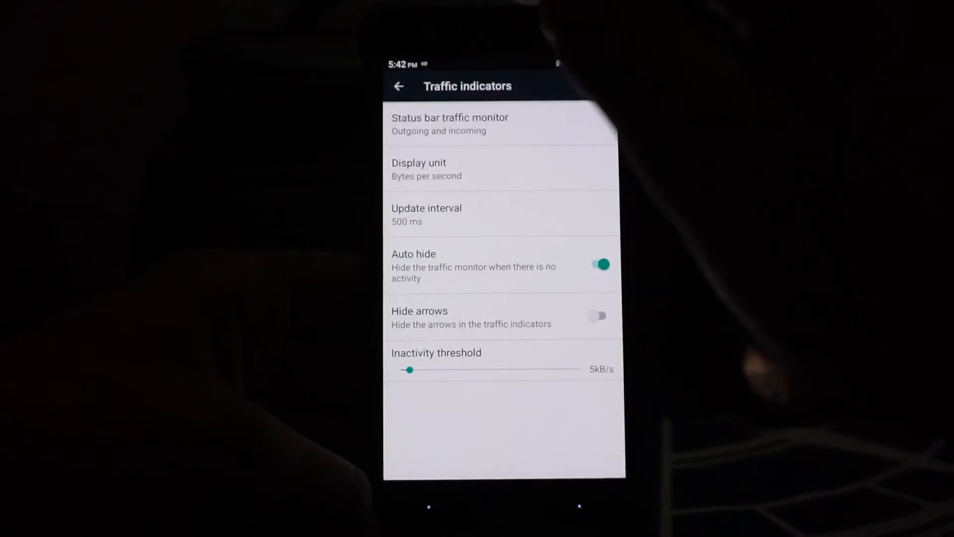
# Keep traffic indicators at bytes per second with a 500 ms update interval and leave the page
pyautogui.click(448, 169)
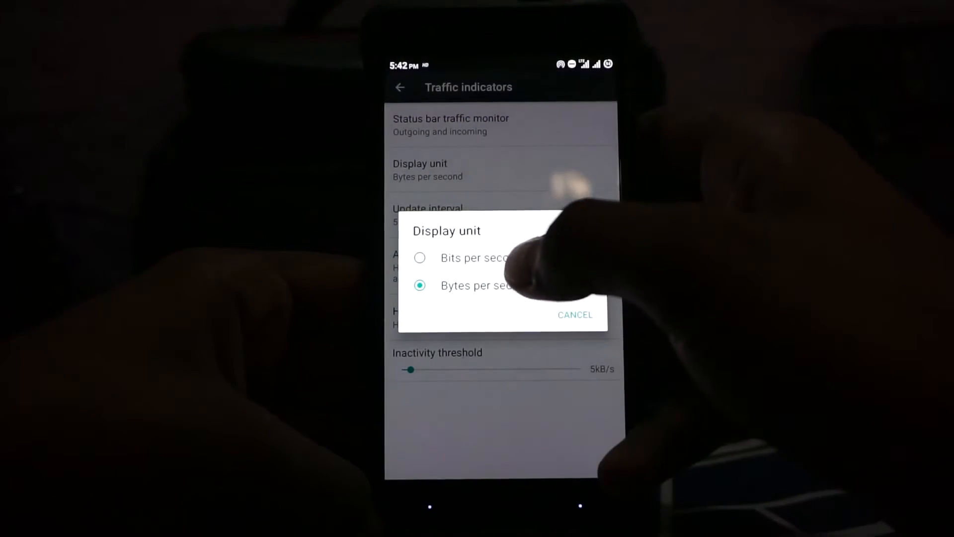
pyautogui.click(477, 285)
pyautogui.click(448, 213)
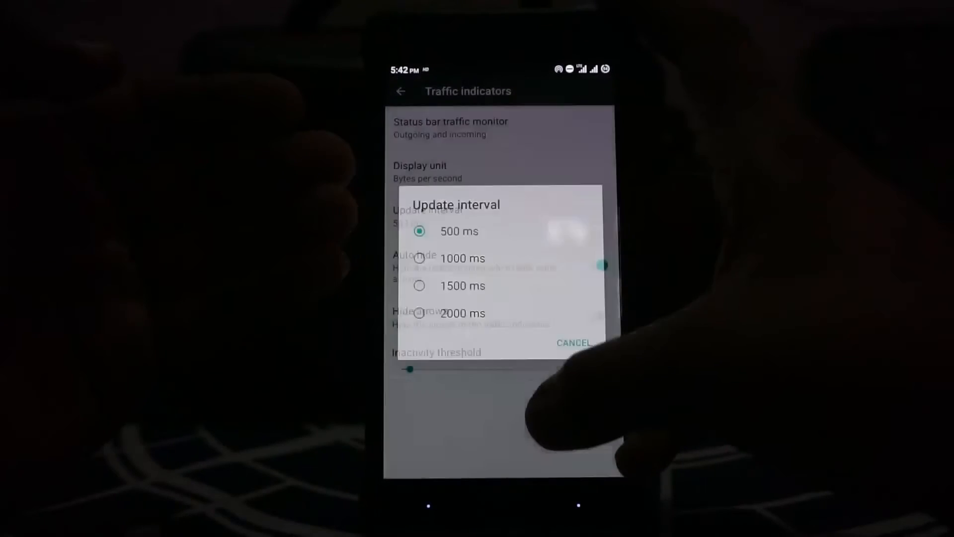
pyautogui.click(574, 342)
pyautogui.press('Escape')
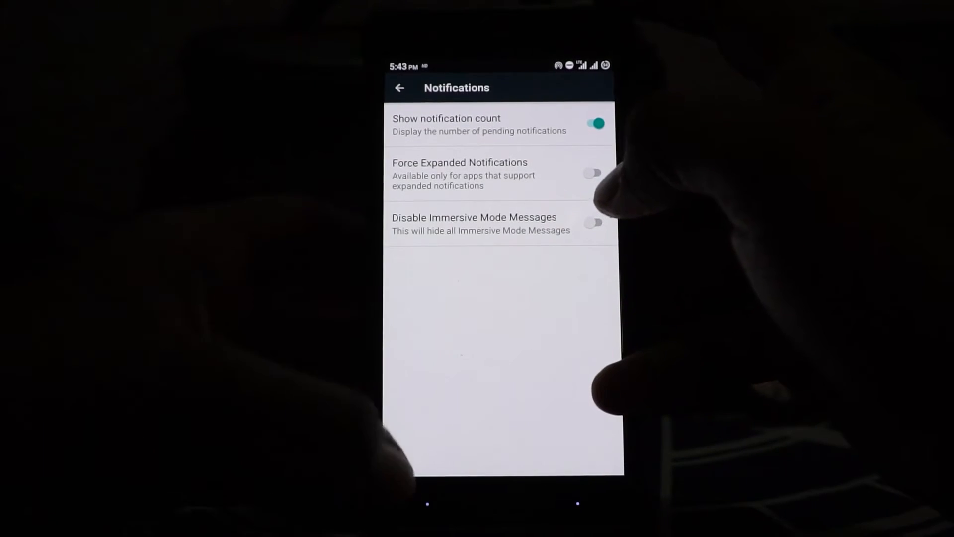
# Keep the carrier label shown on the lockscreen only
pyautogui.click(428, 502)
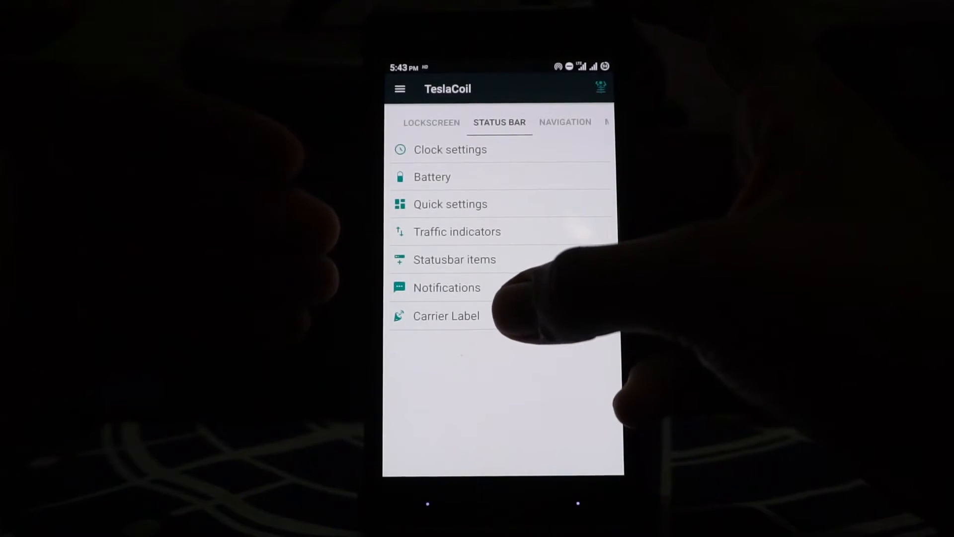
pyautogui.click(447, 315)
pyautogui.click(417, 121)
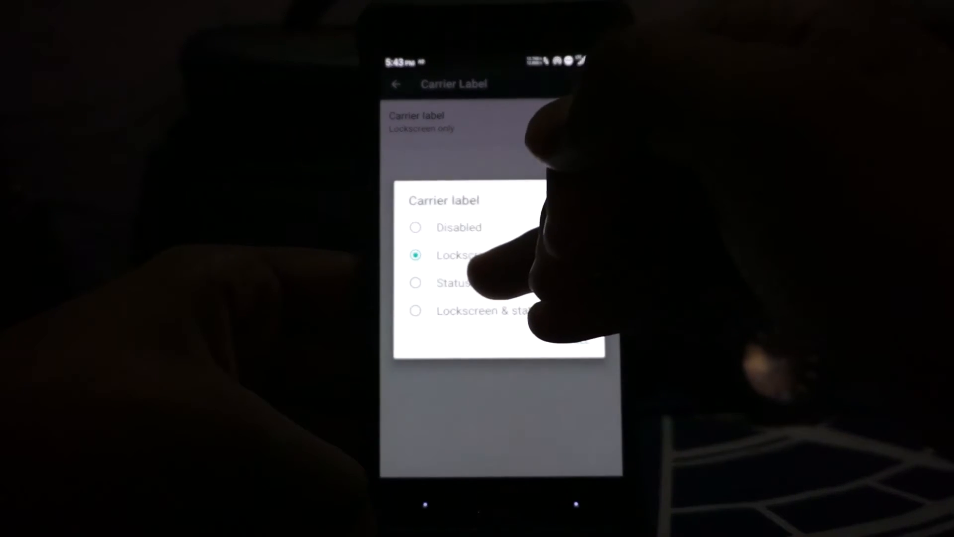
pyautogui.click(474, 283)
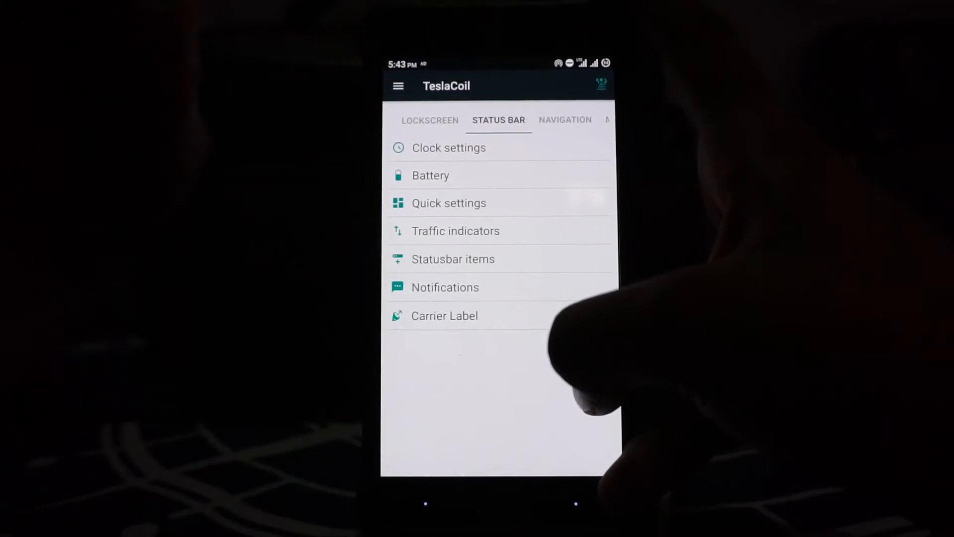
# Disable the on-screen navigation bar and look at the hardware button settings
pyautogui.moveTo(523, 373); pyautogui.dragTo(418, 359)
pyautogui.click(477, 145)
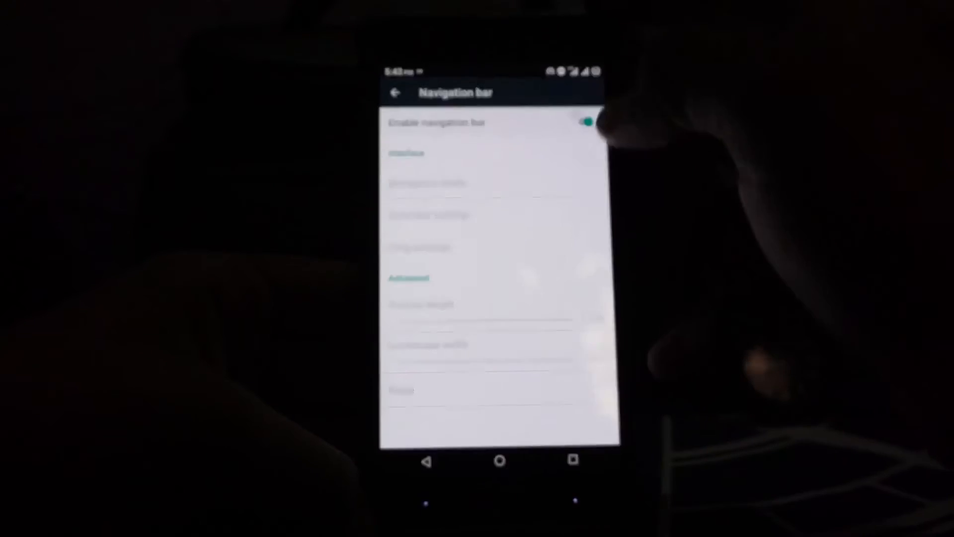
pyautogui.click(590, 116)
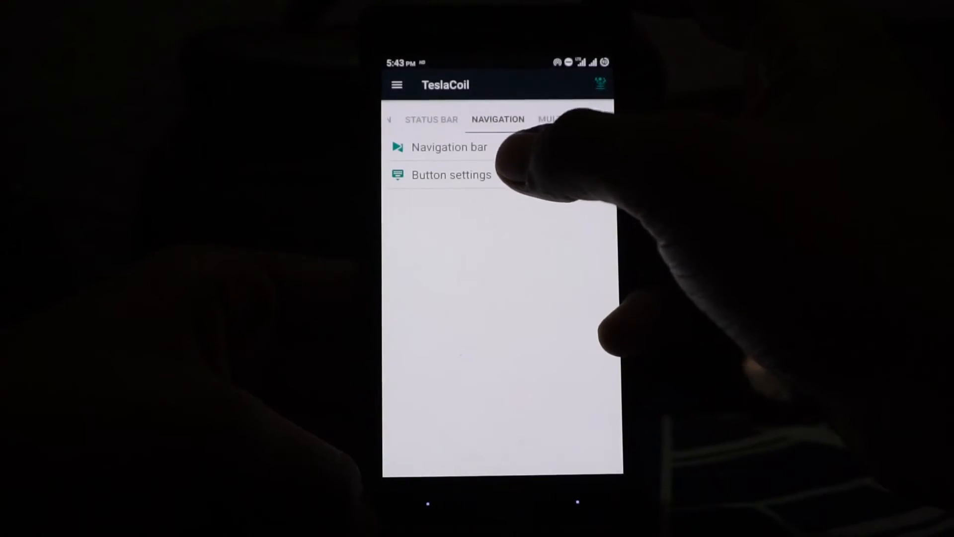
pyautogui.click(503, 173)
pyautogui.scroll(-2, 503, 298)
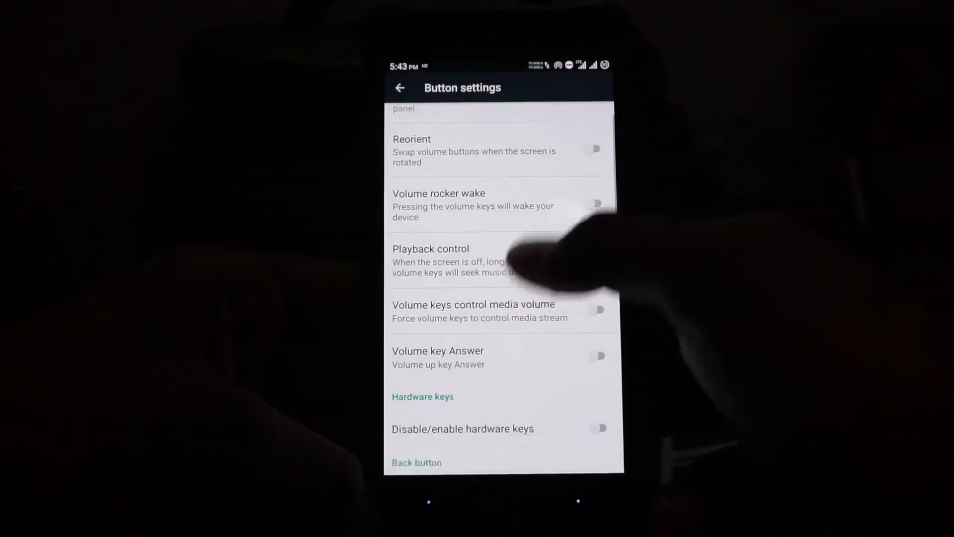
pyautogui.scroll(-3, 503, 298)
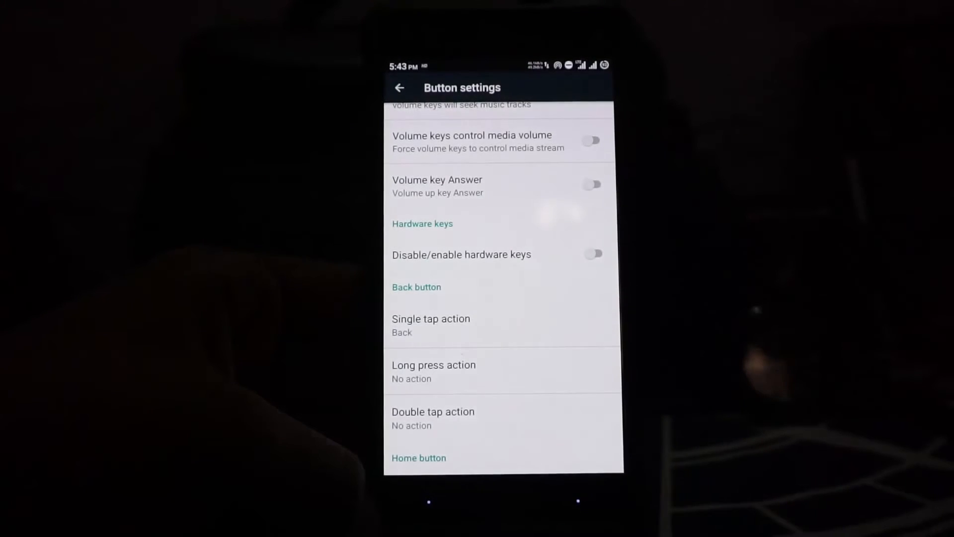
pyautogui.scroll(-1, 503, 298)
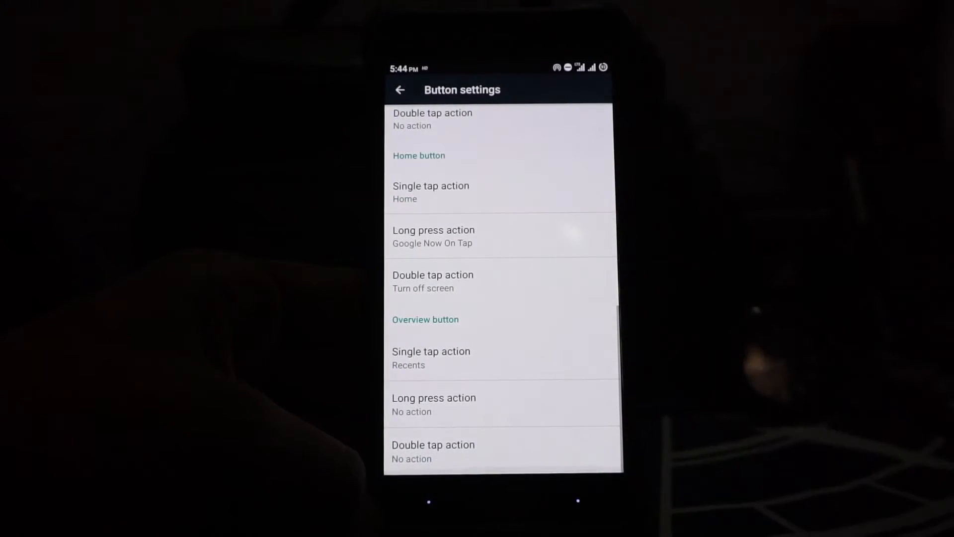
# Check the Multi-tasking screenshot type choices and dismiss the Coming Soon notice
pyautogui.click(401, 90)
pyautogui.click(452, 149)
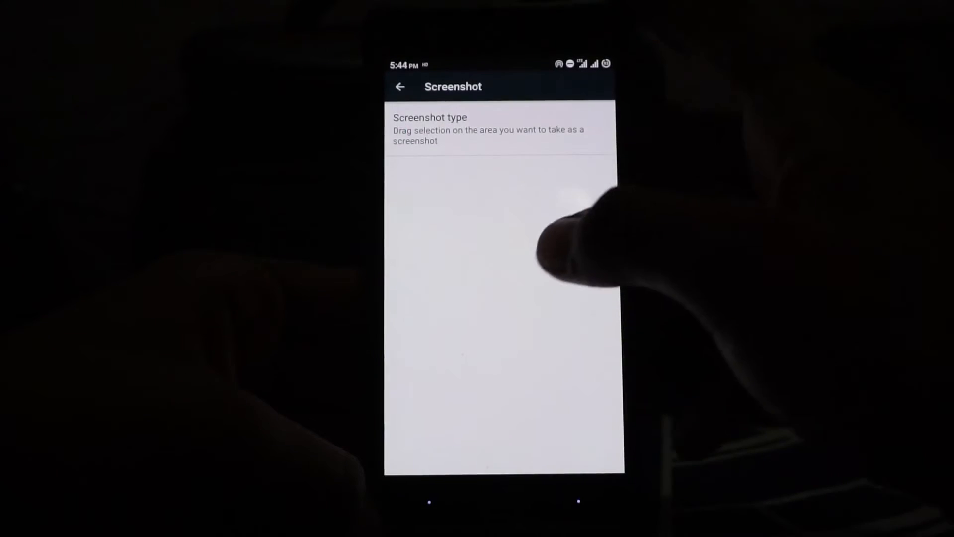
pyautogui.click(522, 127)
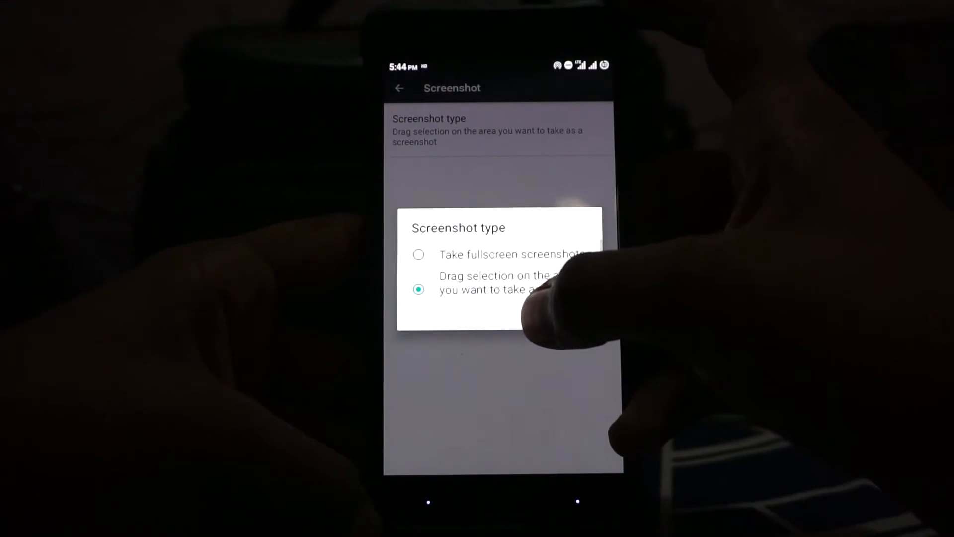
pyautogui.scroll(1, 500, 269)
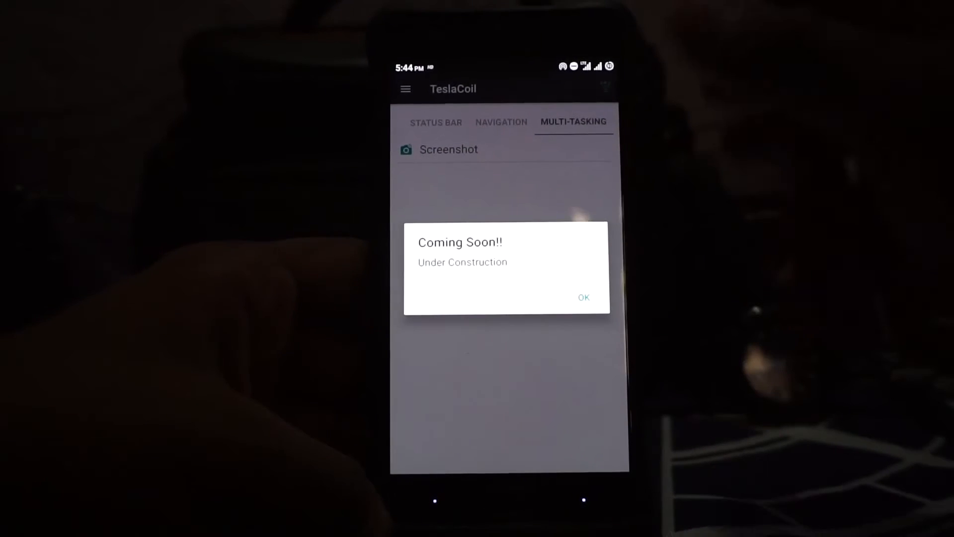
pyautogui.click(581, 297)
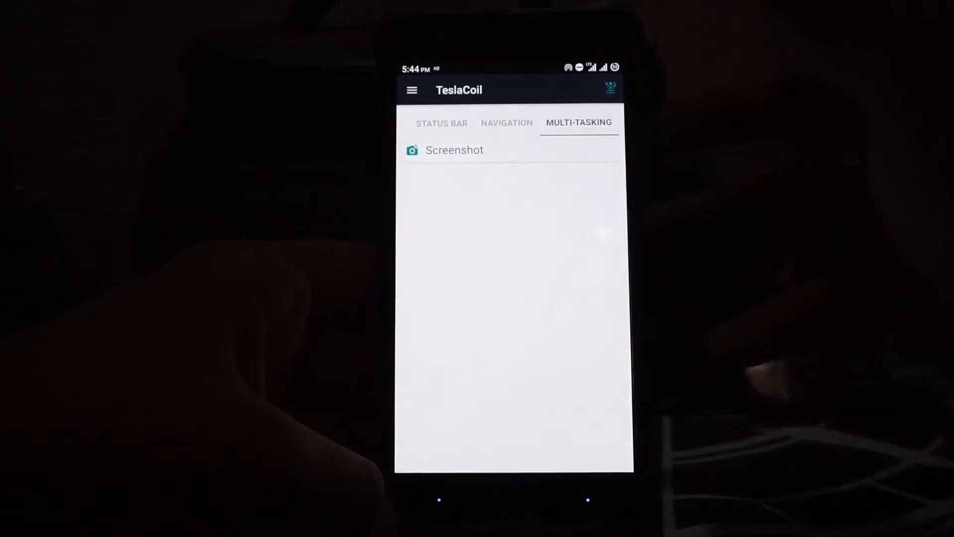
# In Display settings, switch on Wake on plug and go back to the main list
pyautogui.click(588, 499)
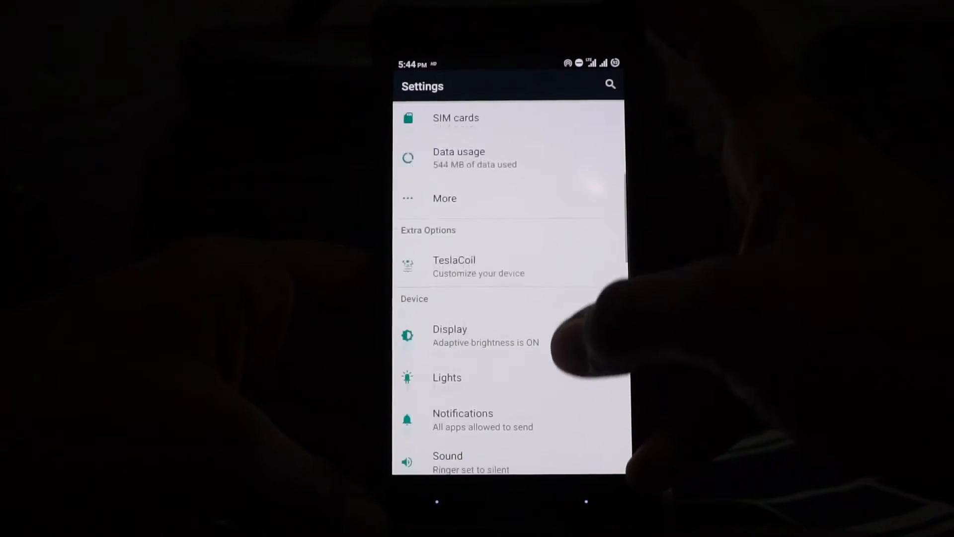
pyautogui.scroll(-2, 566, 313)
pyautogui.click(540, 273)
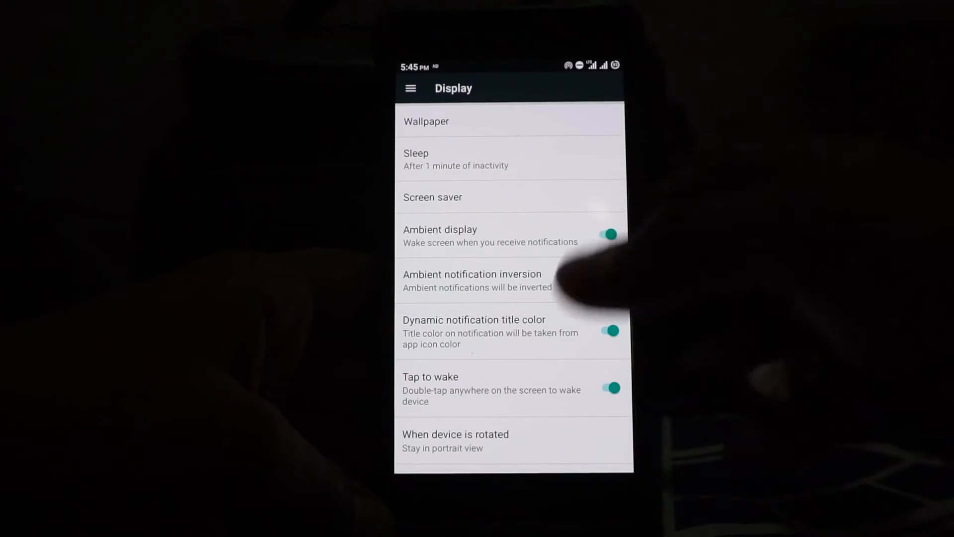
pyautogui.scroll(-3, 514, 283)
pyautogui.scroll(-5, 515, 283)
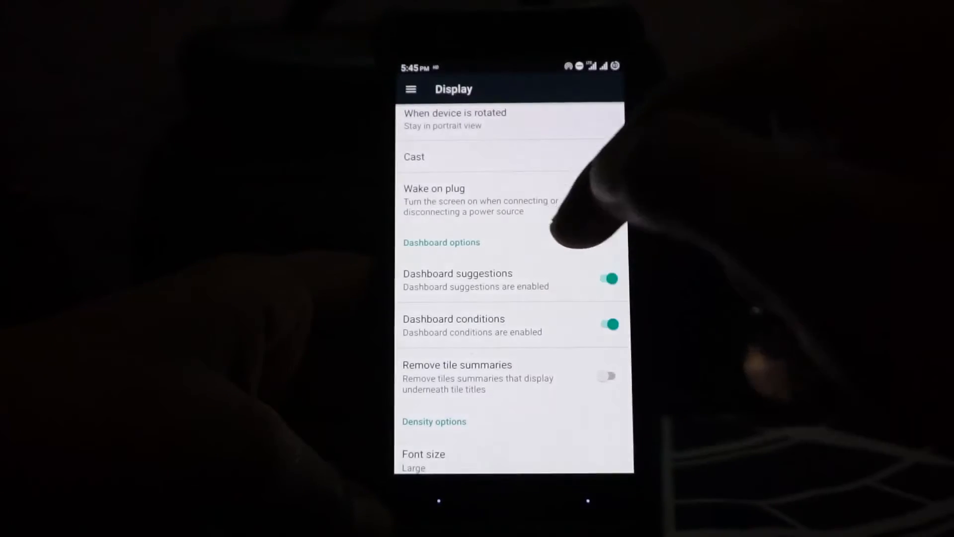
pyautogui.click(610, 197)
pyautogui.scroll(-2, 578, 372)
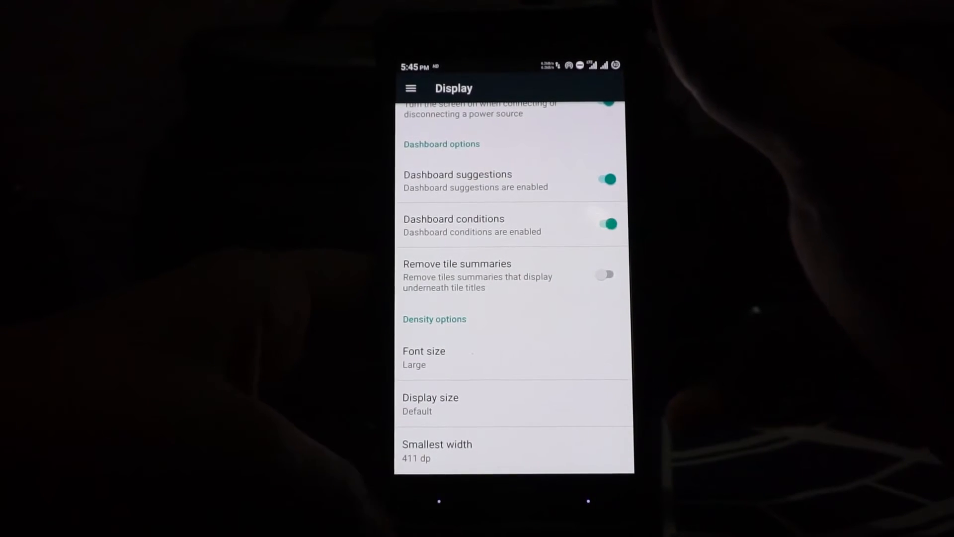
pyautogui.press('Escape')
# Review the Battery light settings under Lights
pyautogui.click(514, 309)
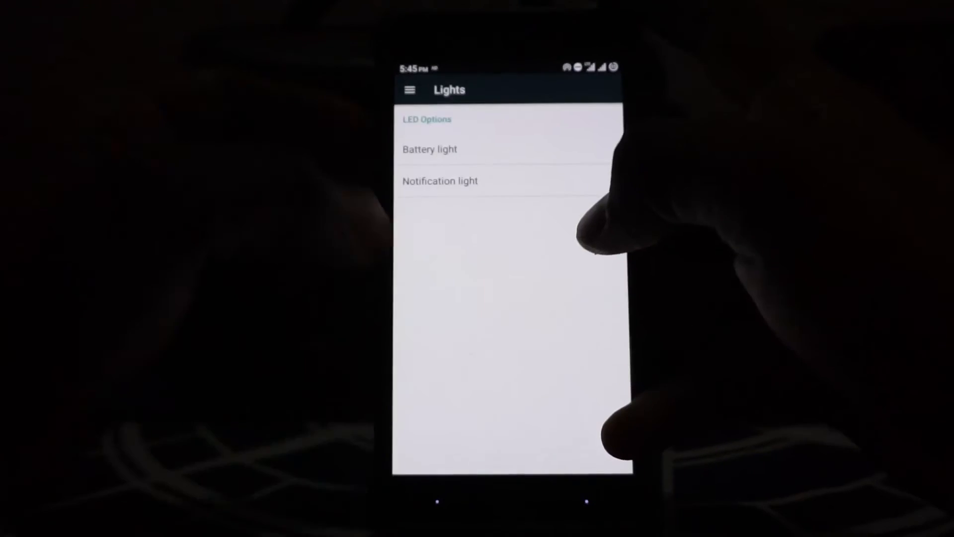
pyautogui.press('Escape')
pyautogui.click(513, 309)
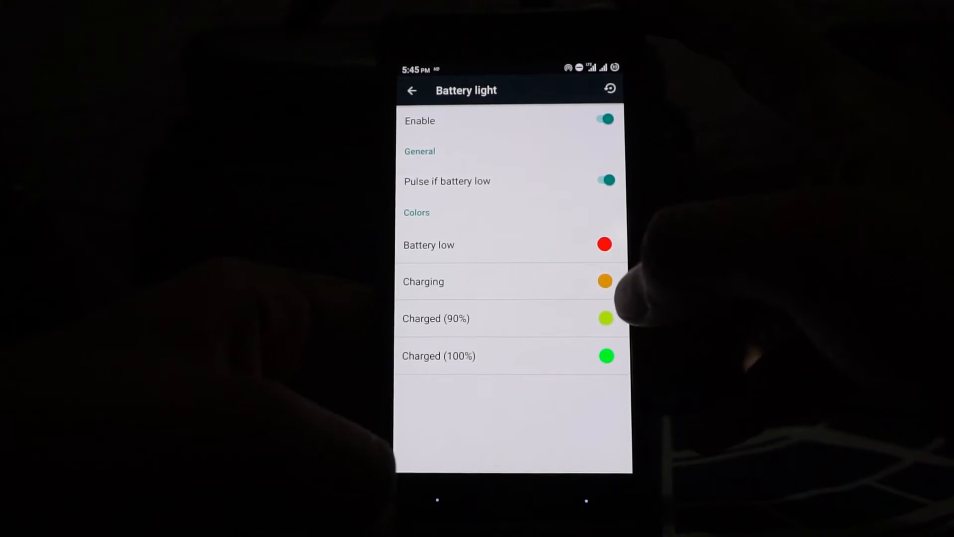
pyautogui.press('Escape')
# Review the Notification light settings, return to the main list and bring up Battery
pyautogui.click(440, 179)
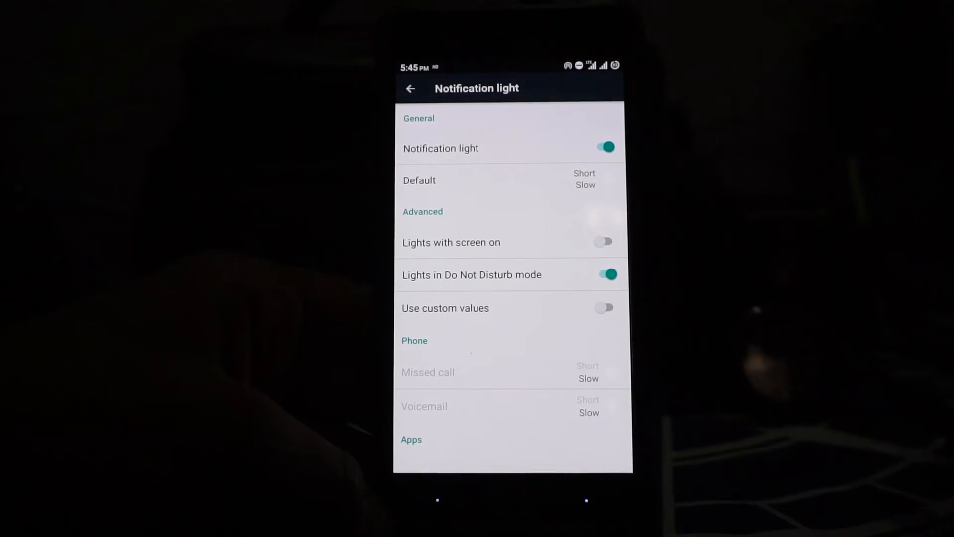
pyautogui.press('Escape')
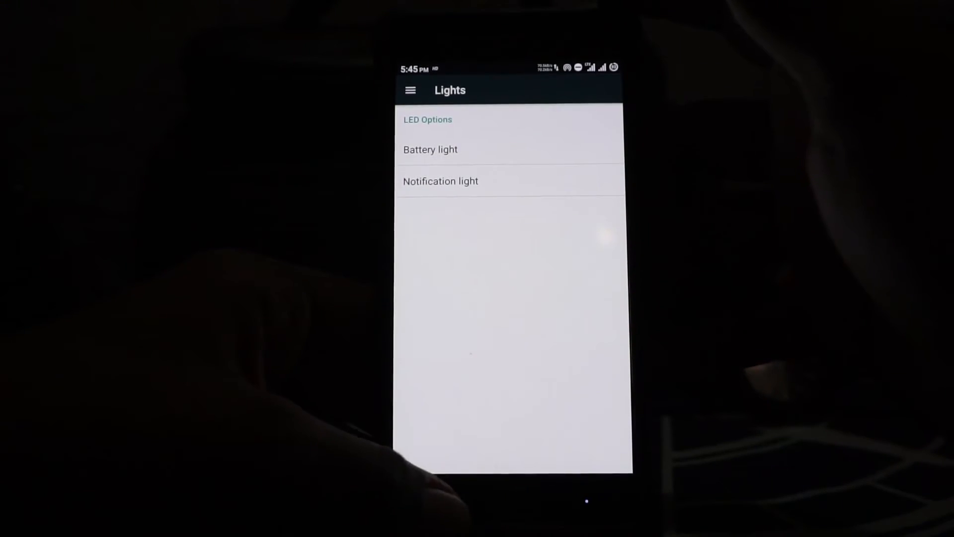
pyautogui.press('Escape')
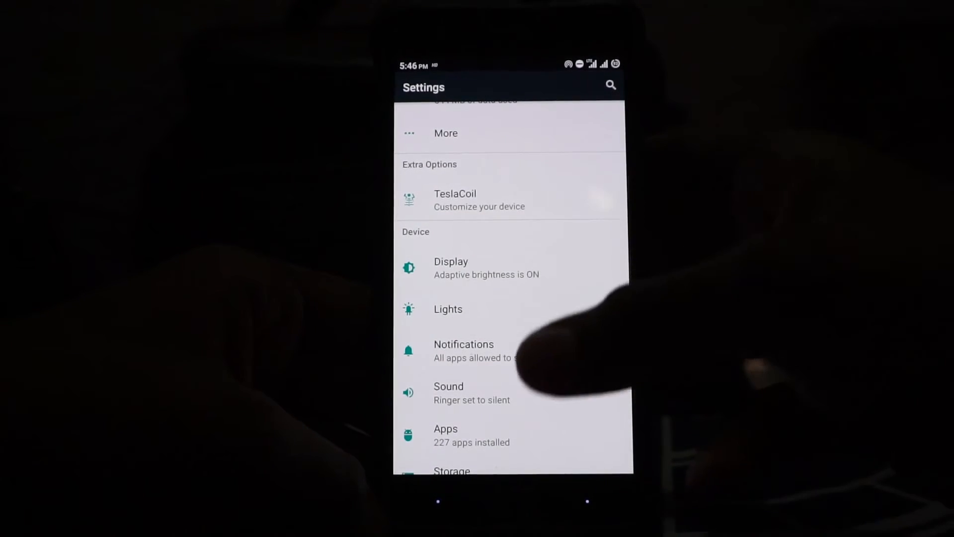
pyautogui.scroll(-5, 513, 287)
pyautogui.scroll(-3, 512, 287)
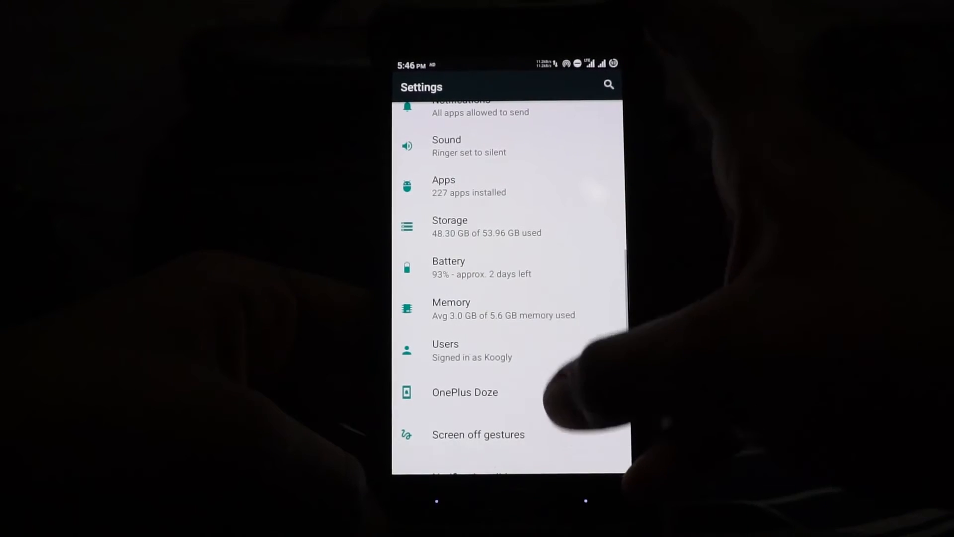
pyautogui.scroll(-3, 512, 287)
pyautogui.scroll(3, 512, 287)
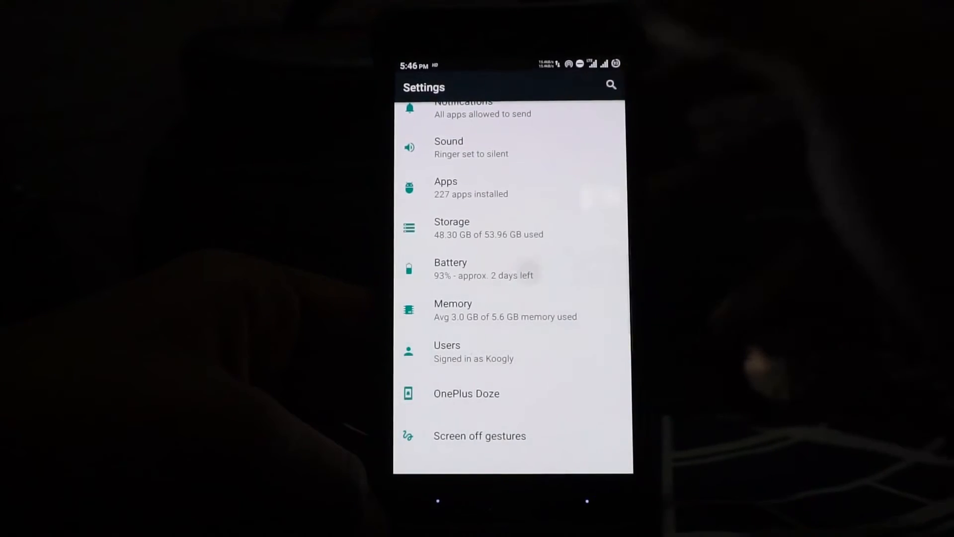
pyautogui.click(477, 268)
# View the battery history details (93%, about 2 days left) and return to the settings list
pyautogui.click(507, 224)
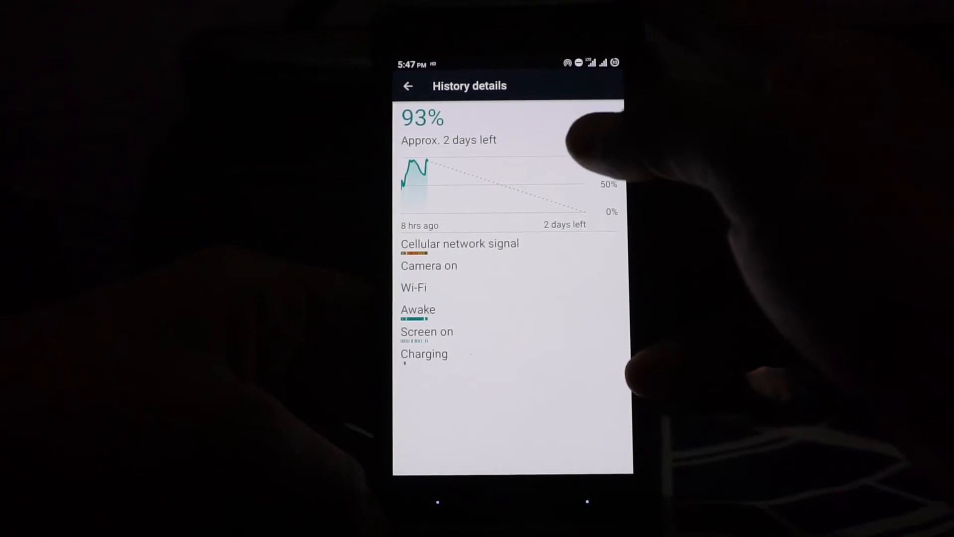
pyautogui.click(587, 501)
pyautogui.click(588, 501)
# Review the OnePlus Doze sensor options, return to Settings, and enter the Screen off gestures page
pyautogui.click(491, 283)
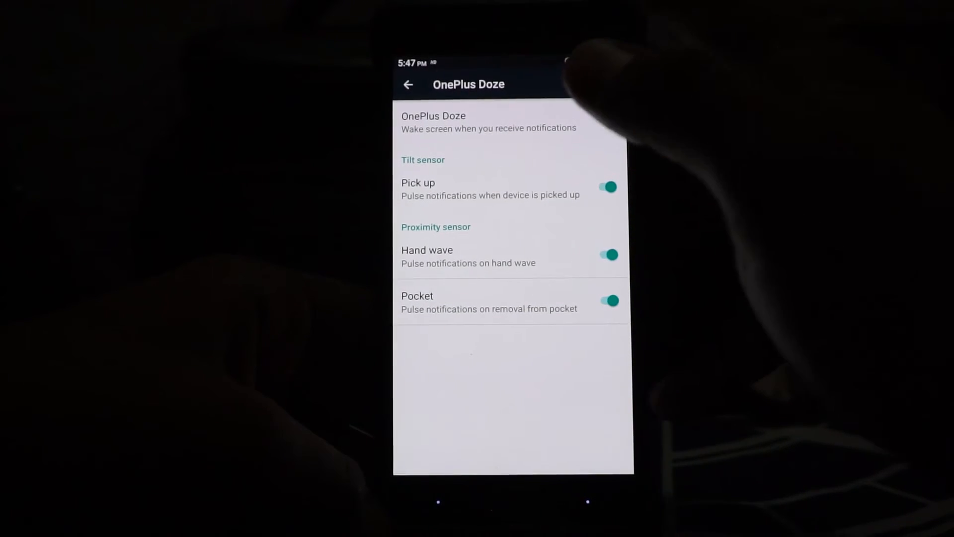
pyautogui.click(587, 501)
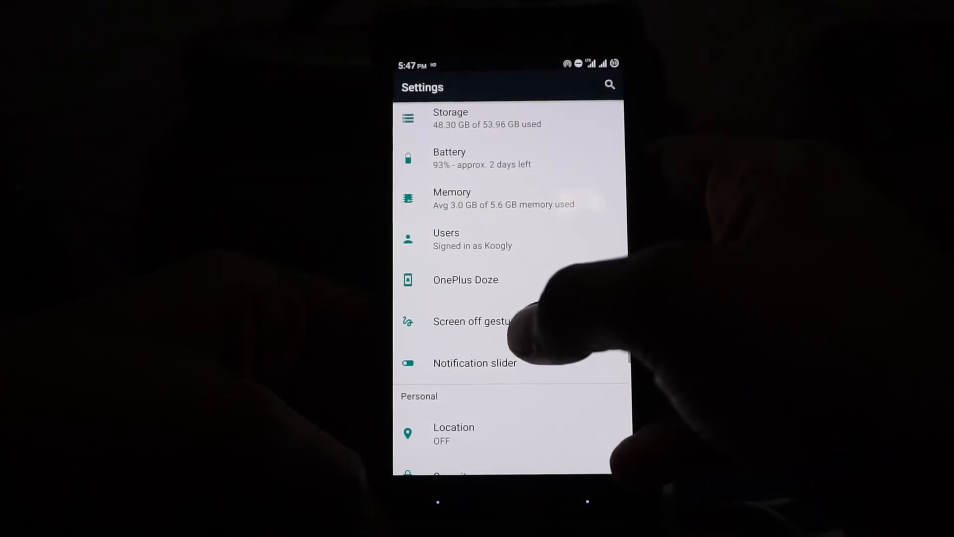
pyautogui.click(480, 321)
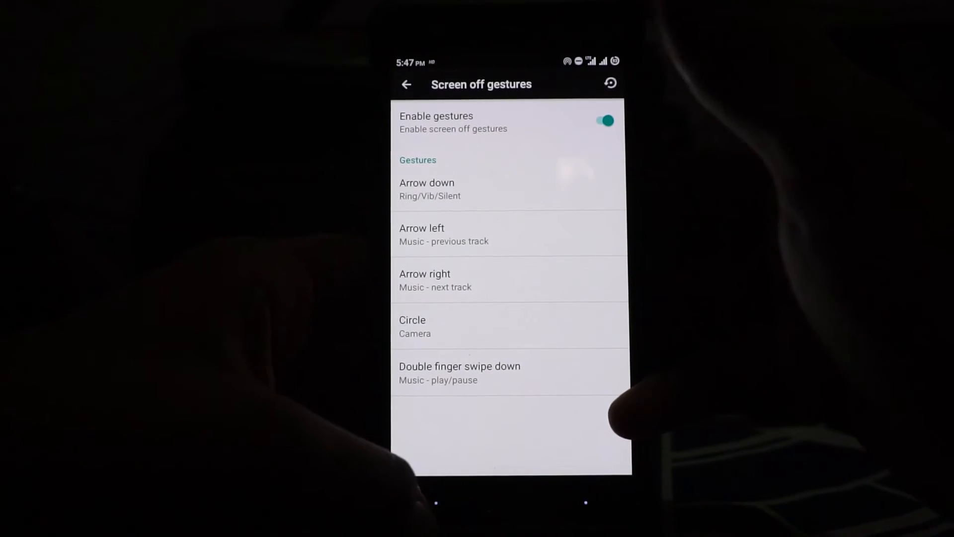
# Keep Arrow left assigned to previous music track, leave the gestures page, and enter Notification slider settings
pyautogui.click(522, 234)
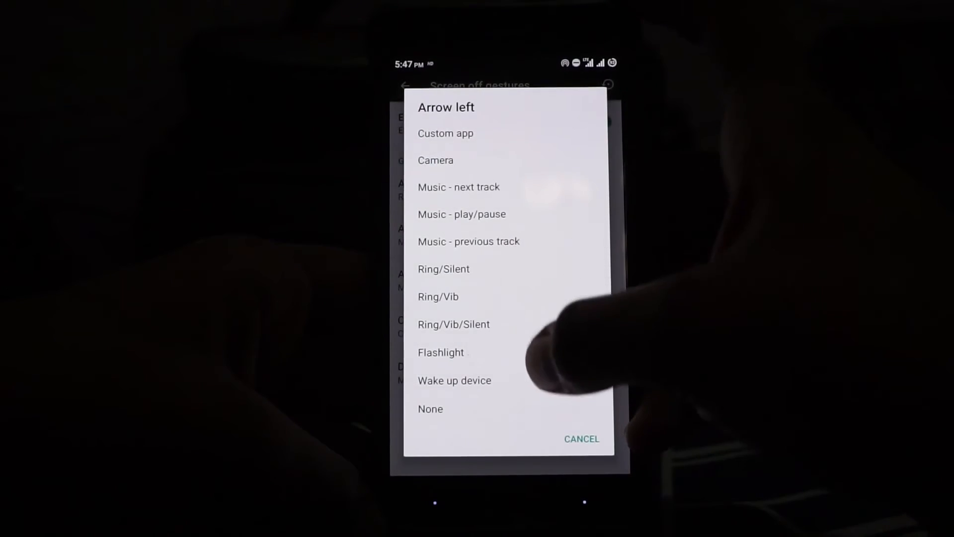
pyautogui.click(566, 240)
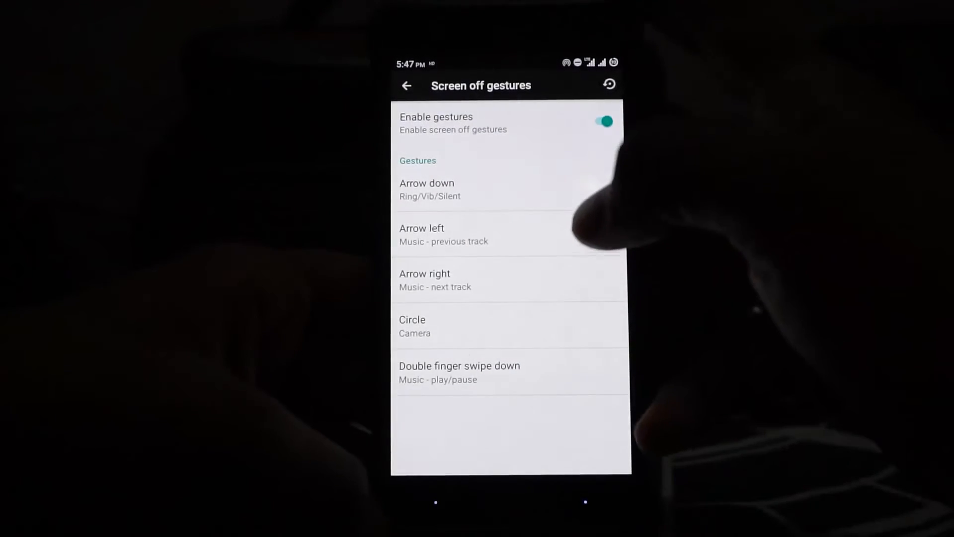
pyautogui.click(585, 502)
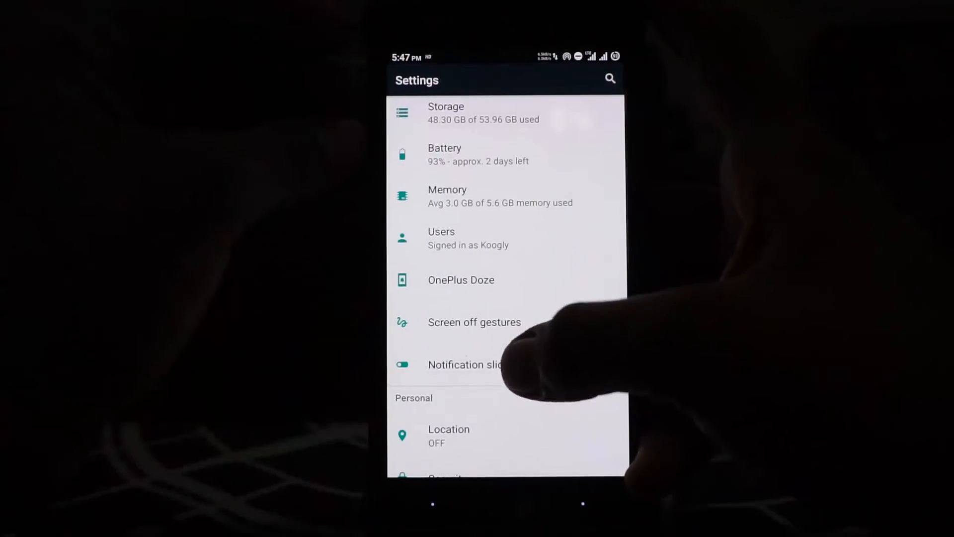
pyautogui.click(515, 366)
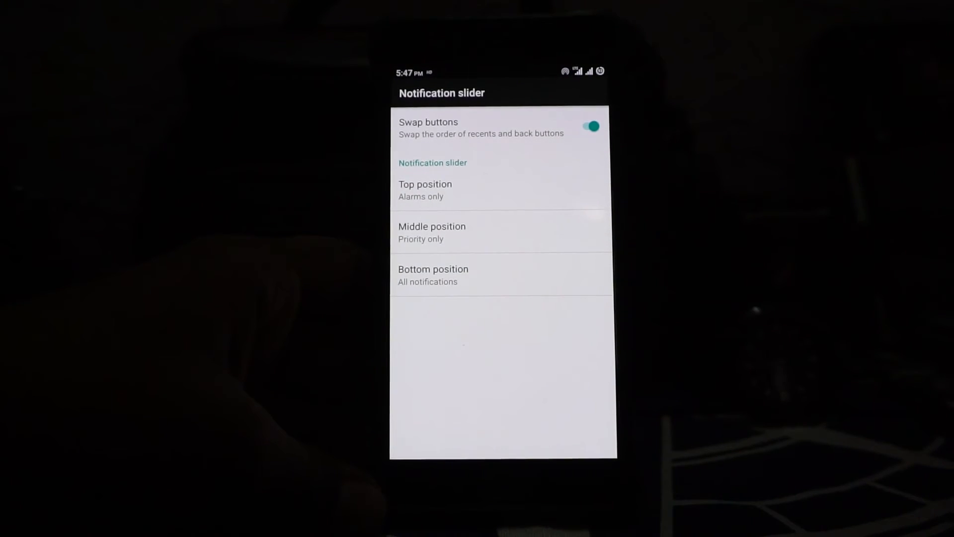
pyautogui.click(574, 485)
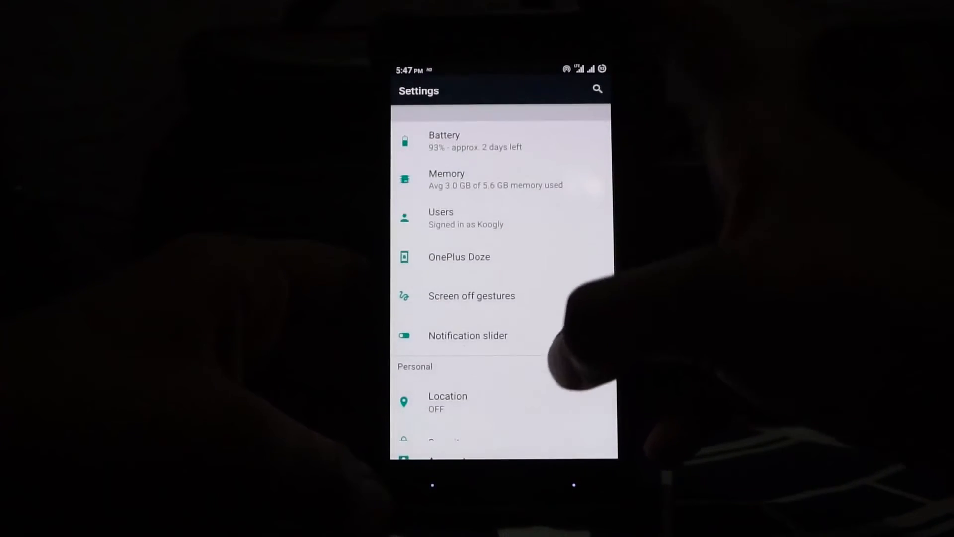
pyautogui.scroll(-3, 582, 336)
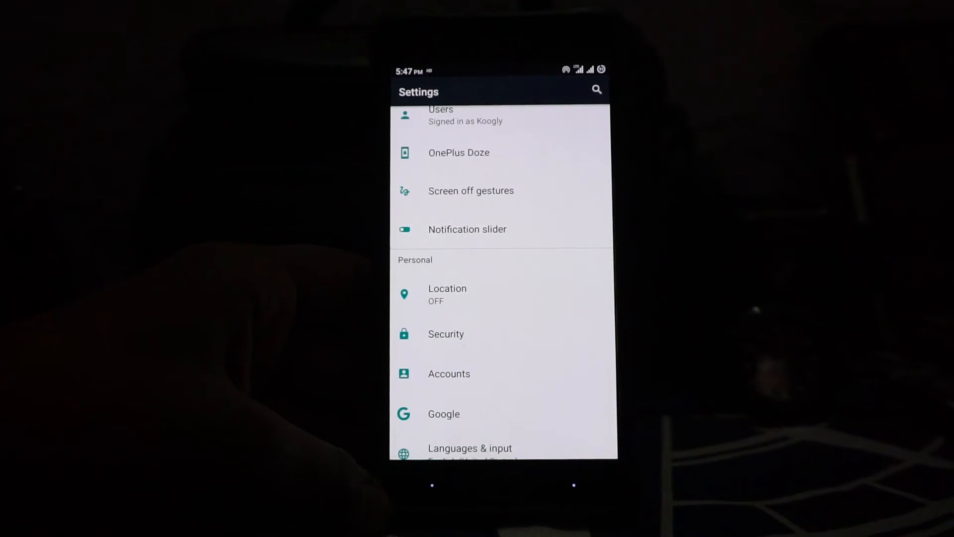
pyautogui.scroll(-5, 574, 335)
# Review Google Play services' individual permissions in App ops and return to the location apps list
pyautogui.click(448, 241)
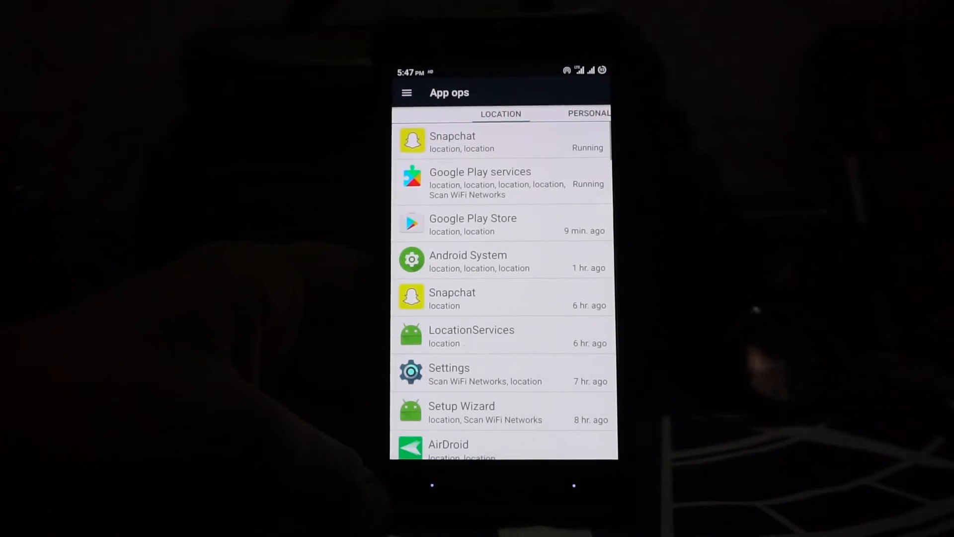
pyautogui.click(559, 179)
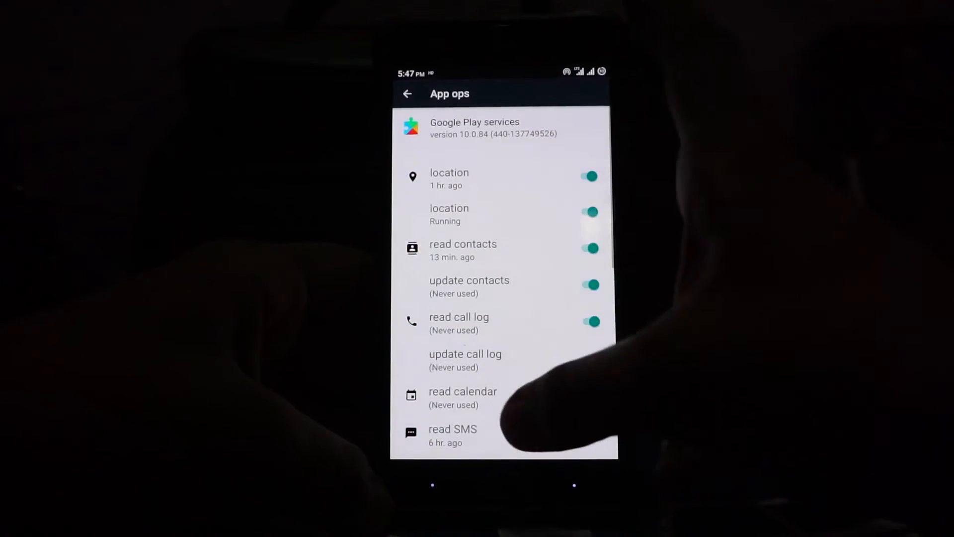
pyautogui.scroll(-5, 507, 284)
pyautogui.scroll(5, 507, 284)
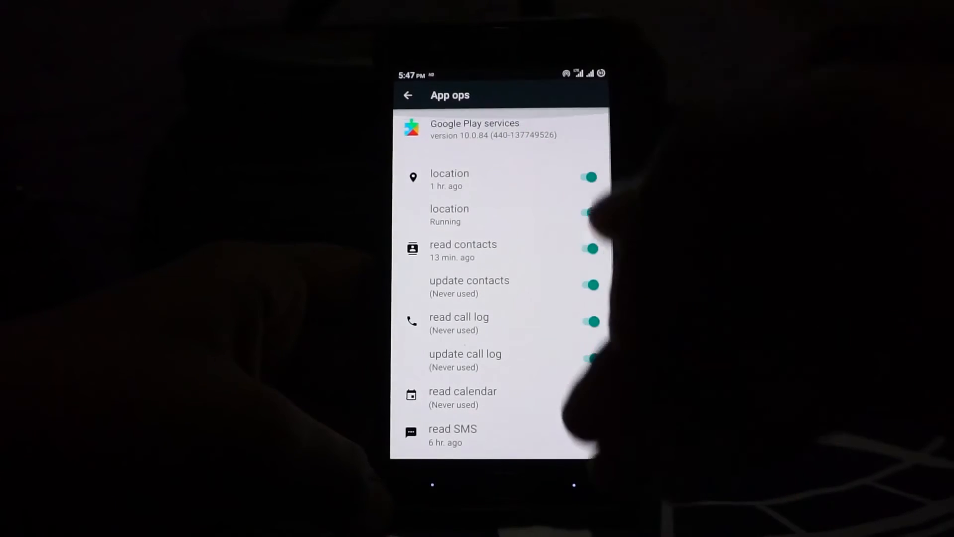
pyautogui.click(573, 484)
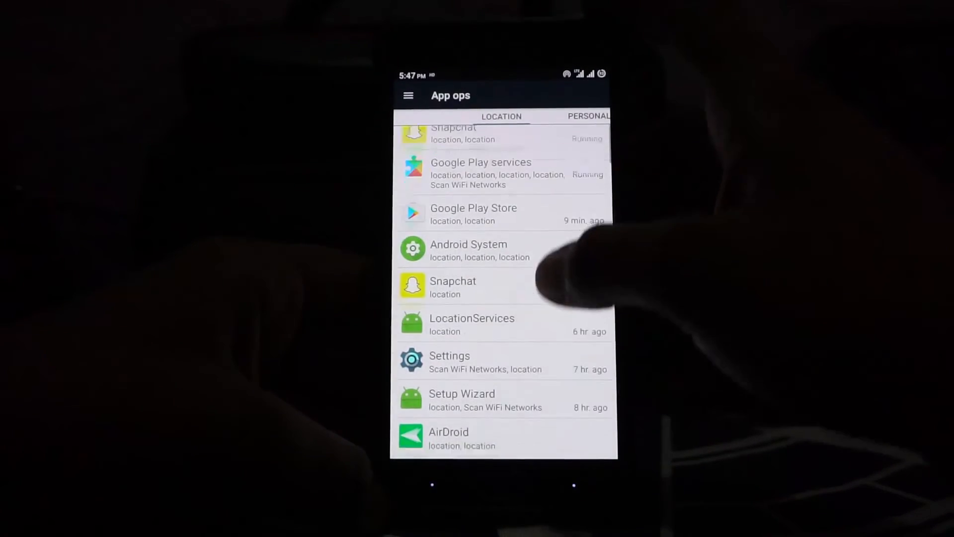
pyautogui.scroll(-3, 507, 284)
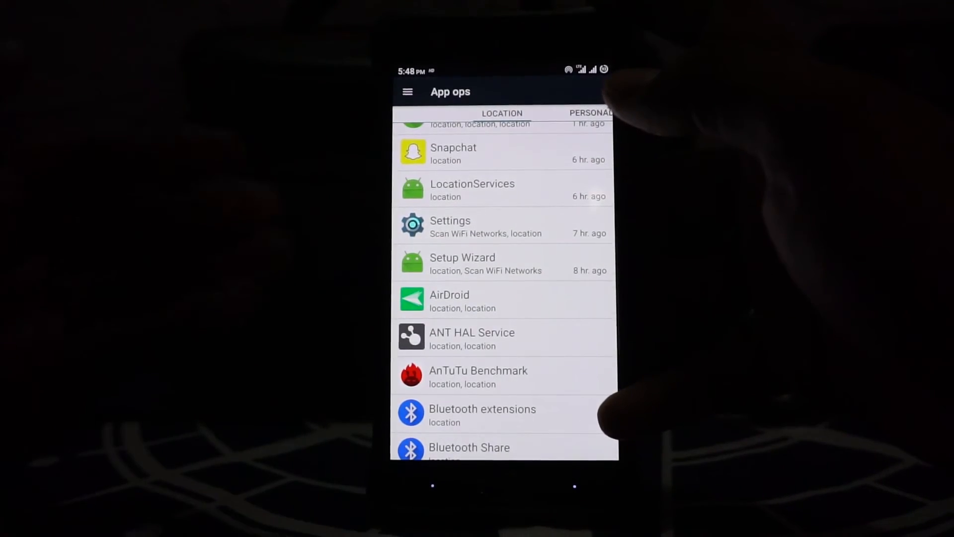
pyautogui.scroll(3, 503, 284)
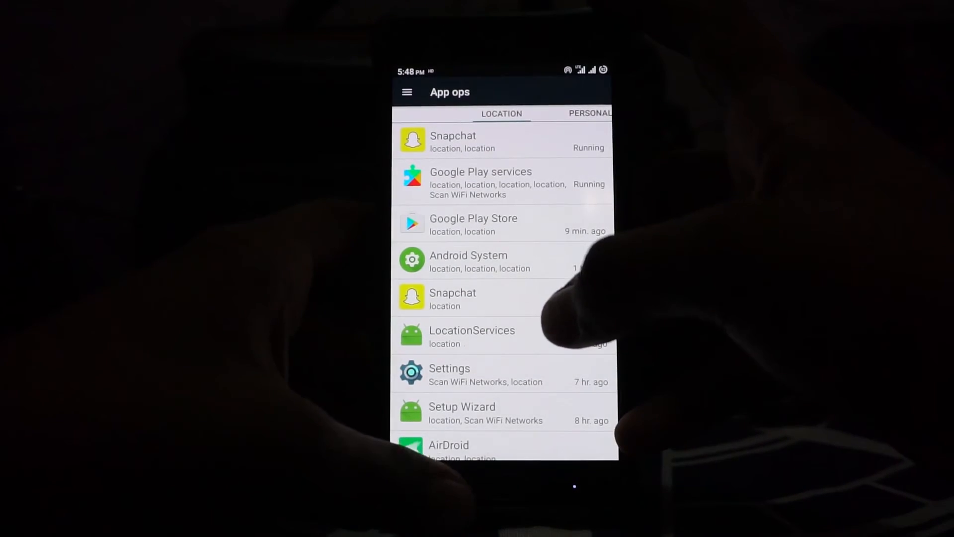
# Return to the main Settings list and bring up the Developer options page
pyautogui.click(573, 485)
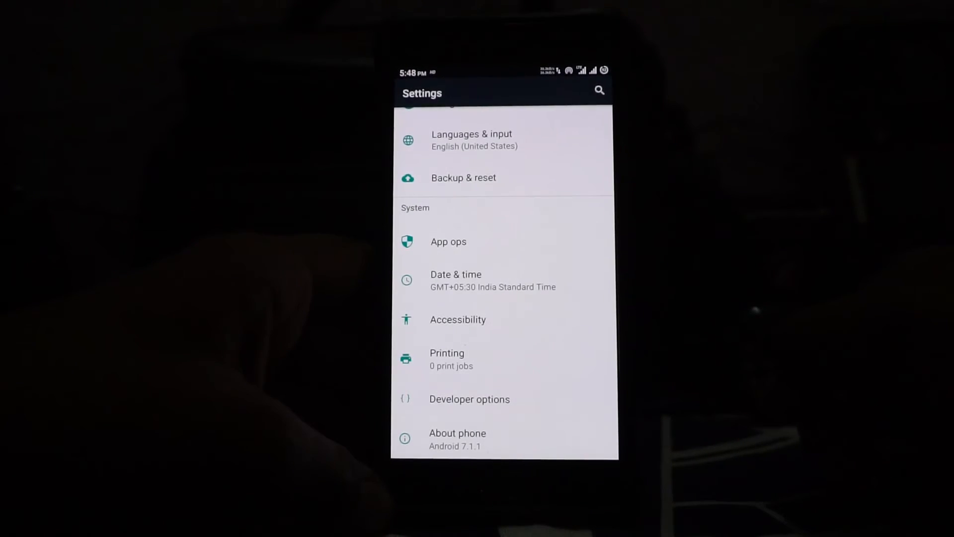
pyautogui.click(470, 399)
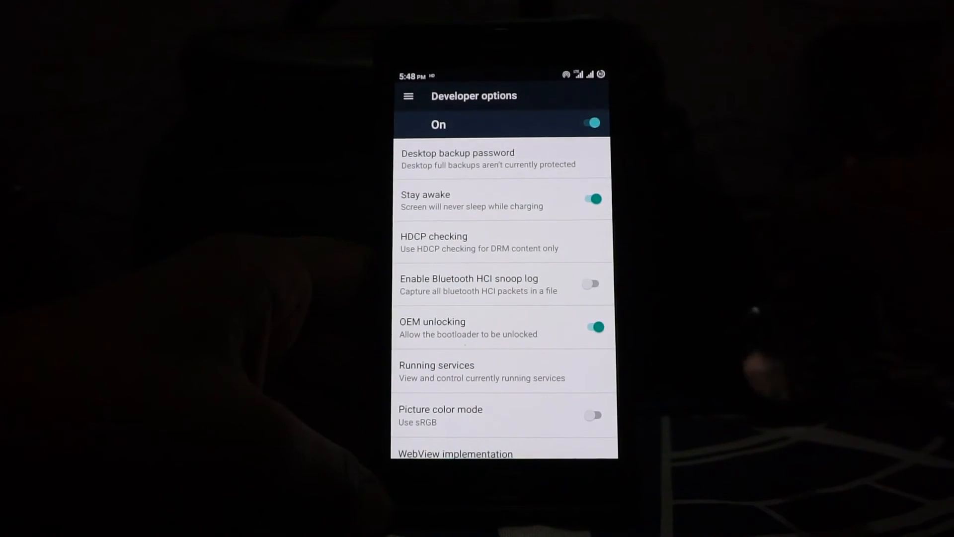
# Launch AnTuTu Benchmark from the home screen and show the ONEPLUS A3003 score of 148851
pyautogui.click(504, 484)
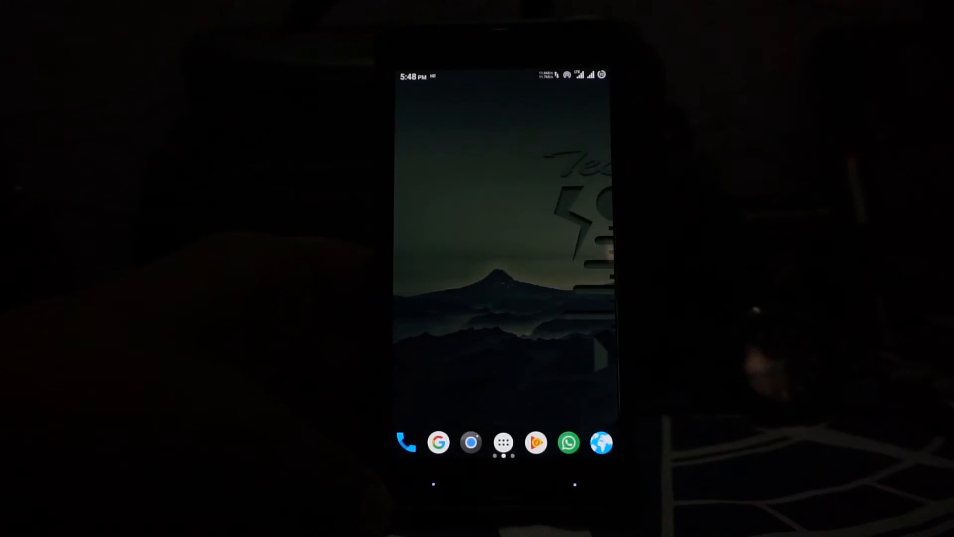
pyautogui.moveTo(582, 261)
pyautogui.mouseDown()
pyautogui.moveTo(418, 262)
pyautogui.moveTo(581, 261)
pyautogui.mouseUp()
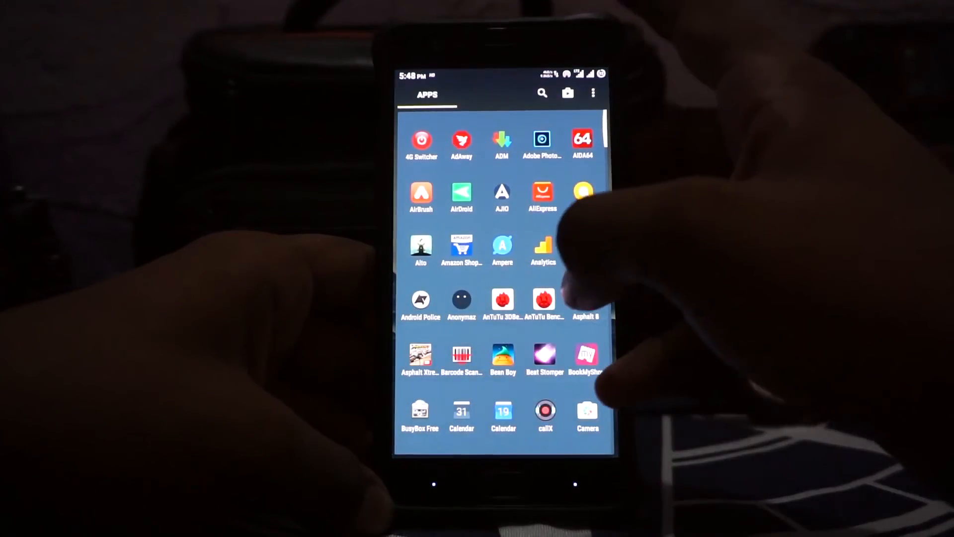
pyautogui.click(544, 300)
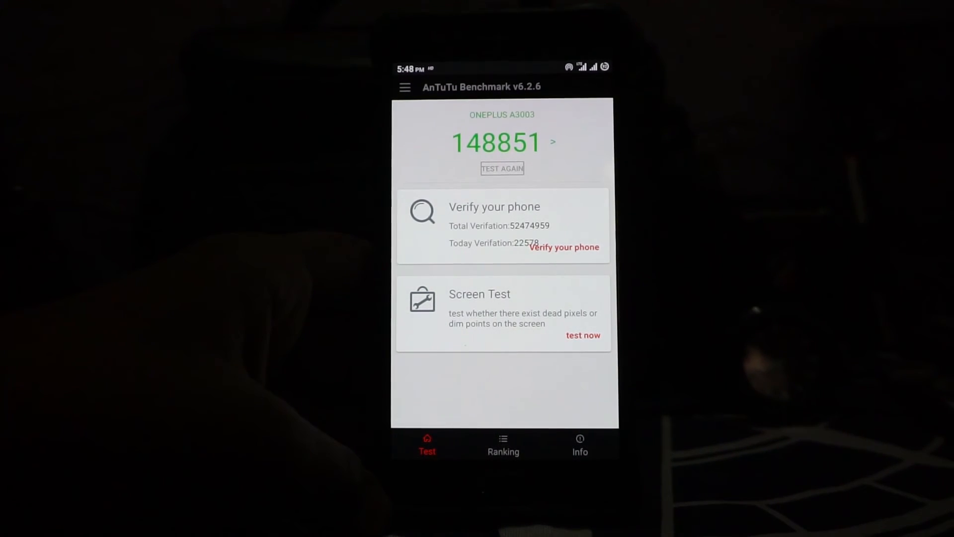
pyautogui.click(578, 484)
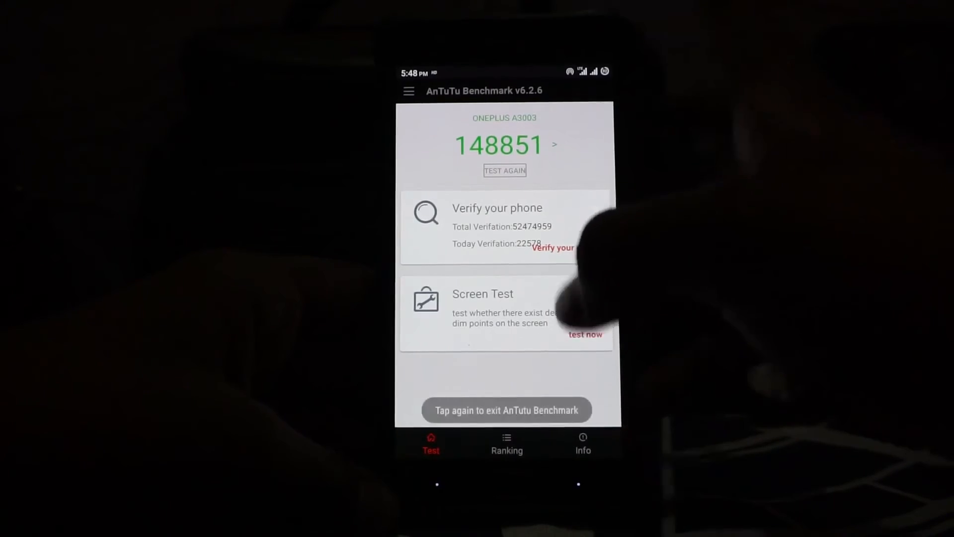
# Confirm exiting AnTuTu and dismiss an app folder on the unlocked home screen
pyautogui.click(578, 484)
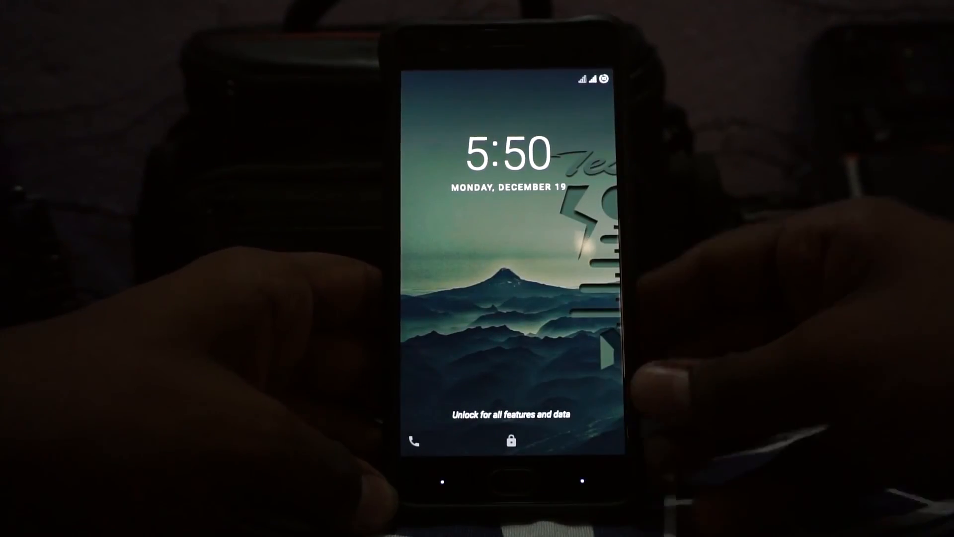
pyautogui.click(478, 442)
pyautogui.click(522, 202)
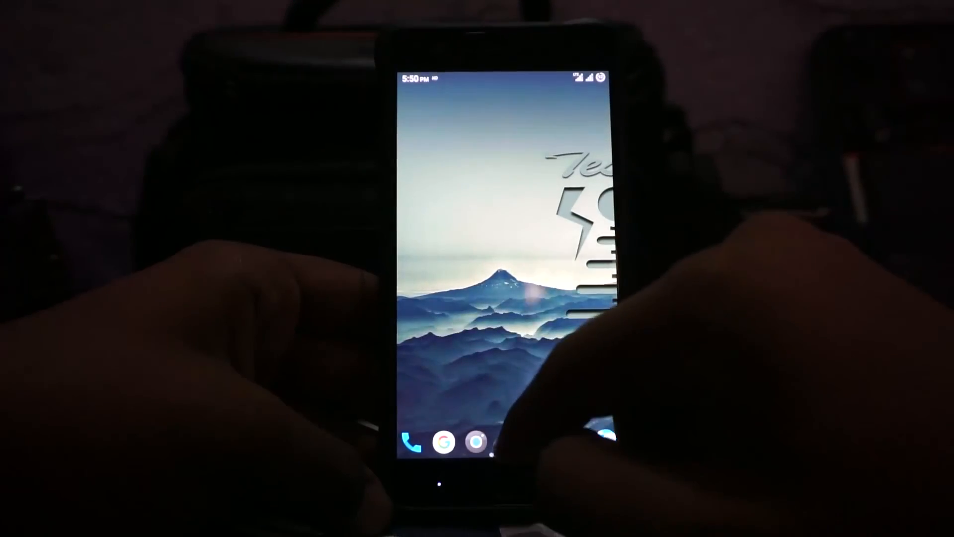
# Launch OxygenOS Camera from the app drawer, photograph the bag's fabric, and return home
pyautogui.click(507, 441)
pyautogui.scroll(-3, 508, 283)
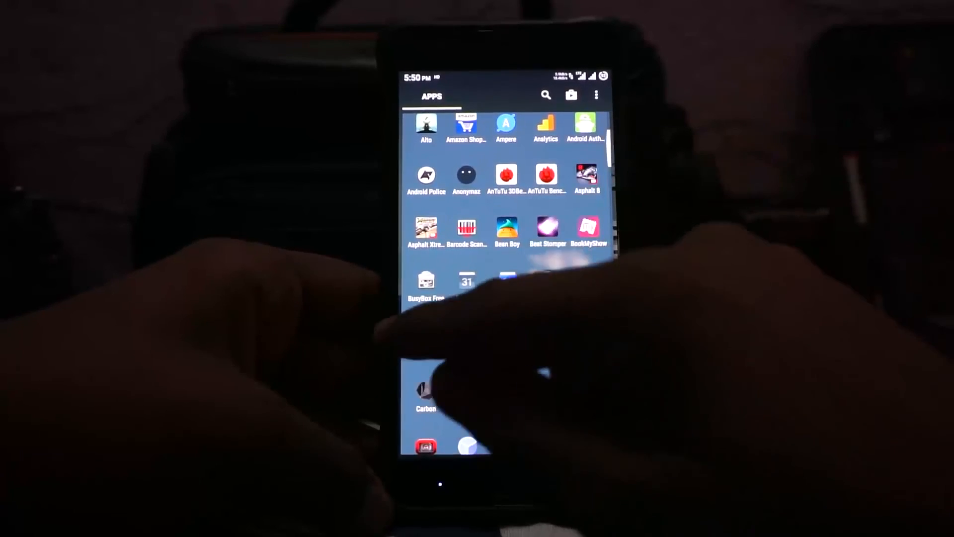
pyautogui.click(425, 340)
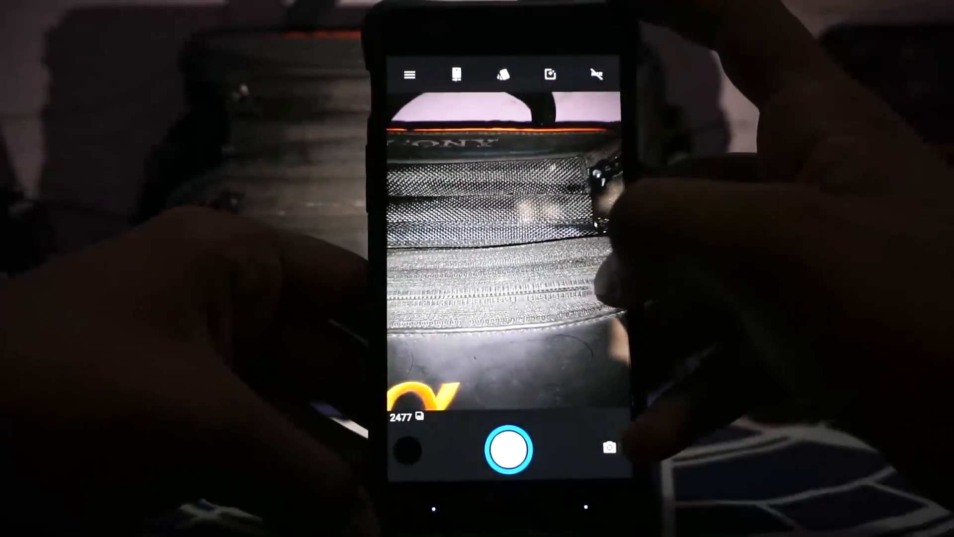
pyautogui.click(508, 449)
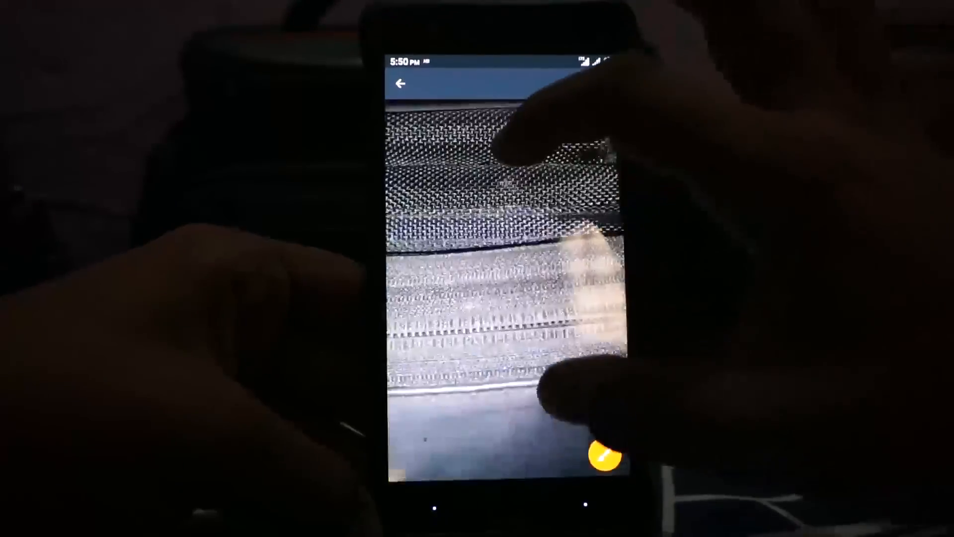
pyautogui.scroll(2, 507, 268)
pyautogui.scroll(2, 507, 269)
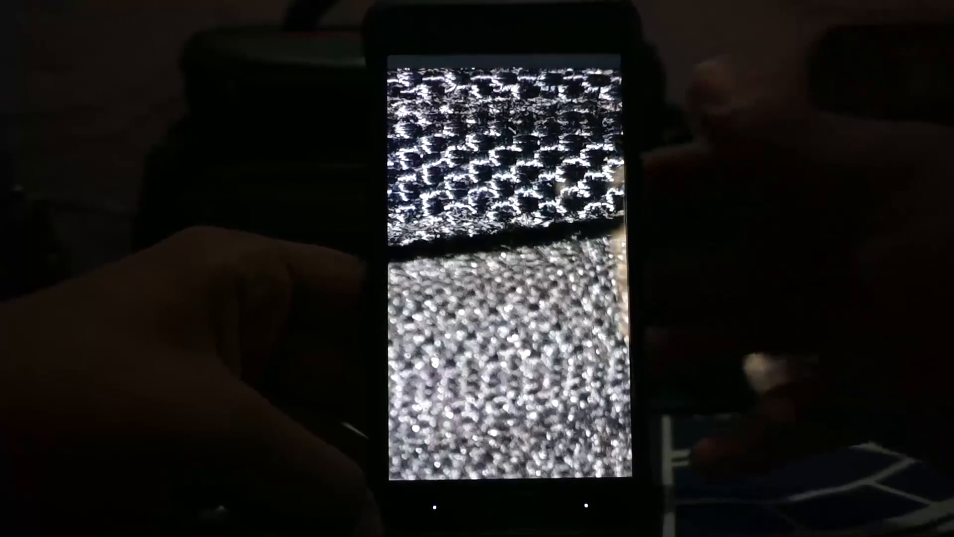
pyautogui.scroll(-3, 507, 268)
pyautogui.scroll(-3, 508, 268)
pyautogui.scroll(-2, 507, 268)
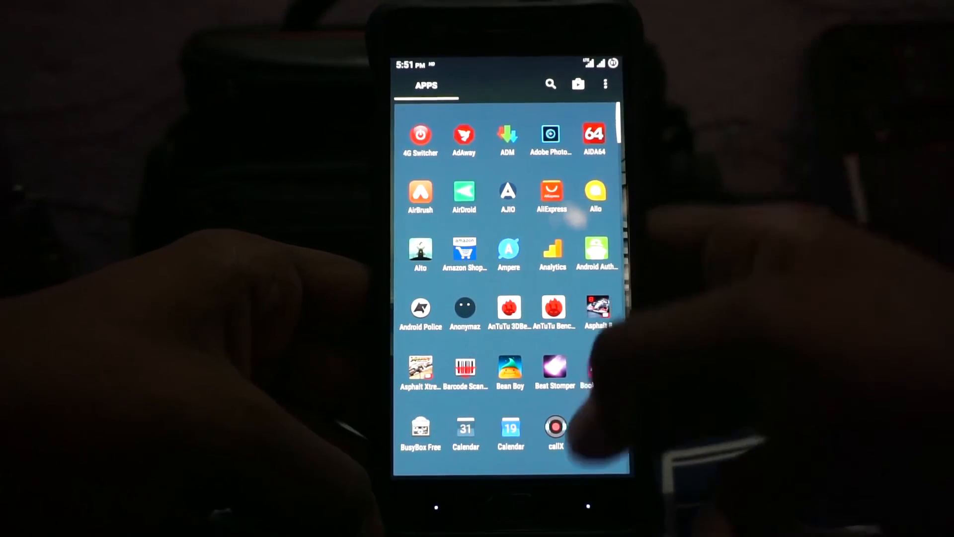
pyautogui.click(588, 507)
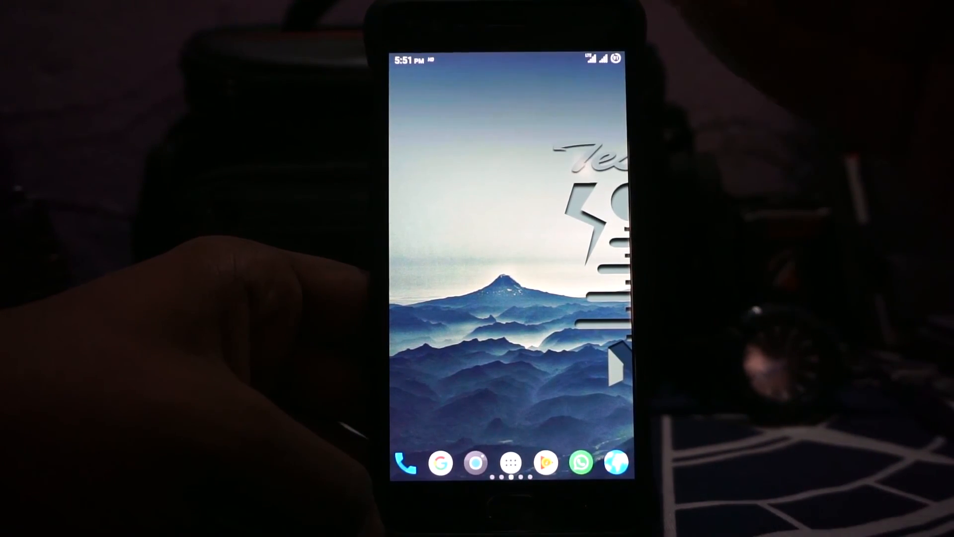
# Swipe to the home page with the centred Tesla logo and exit the overview mode
pyautogui.moveTo(626, 336); pyautogui.dragTo(492, 336)
pyautogui.click(492, 336)
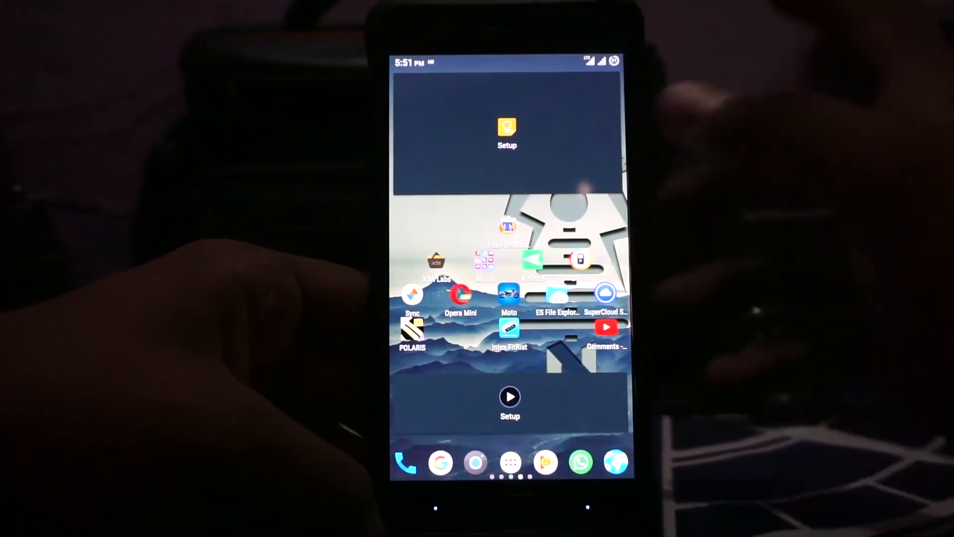
pyautogui.click(564, 277)
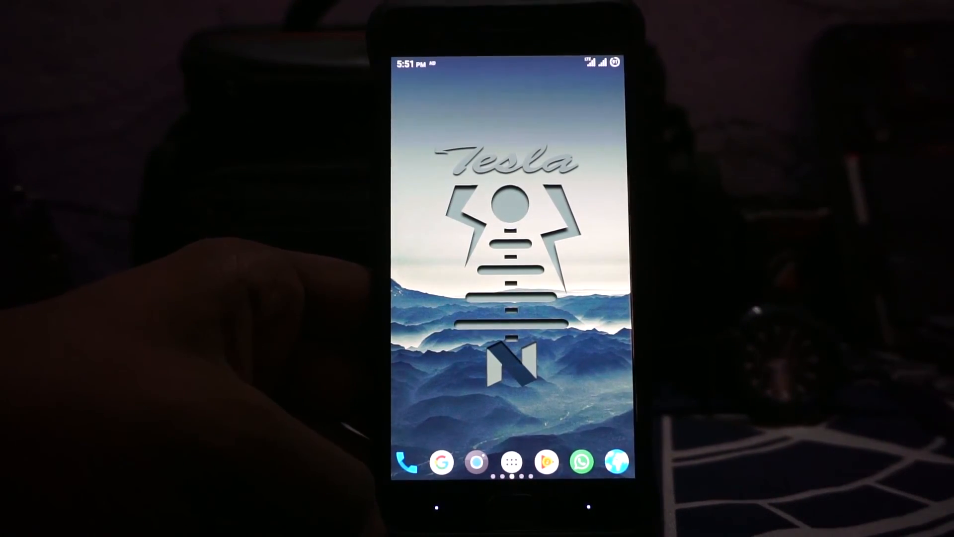